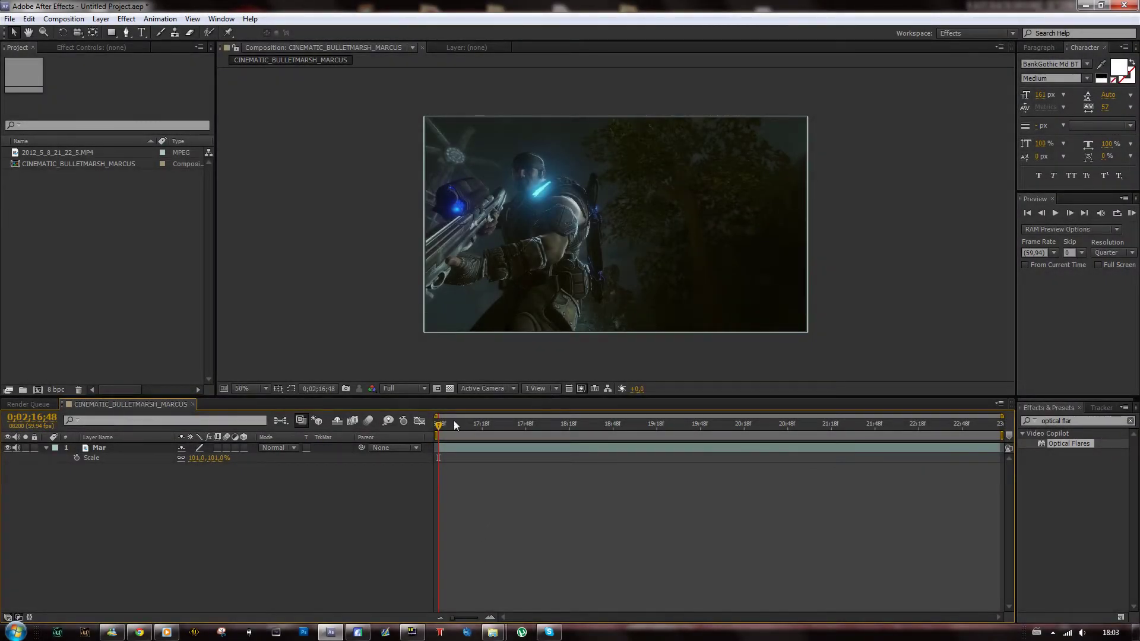
Step: Restore the Windows Media Player window with the gameplay clip over After Effects
mouse_move(167, 632)
click(167, 633)
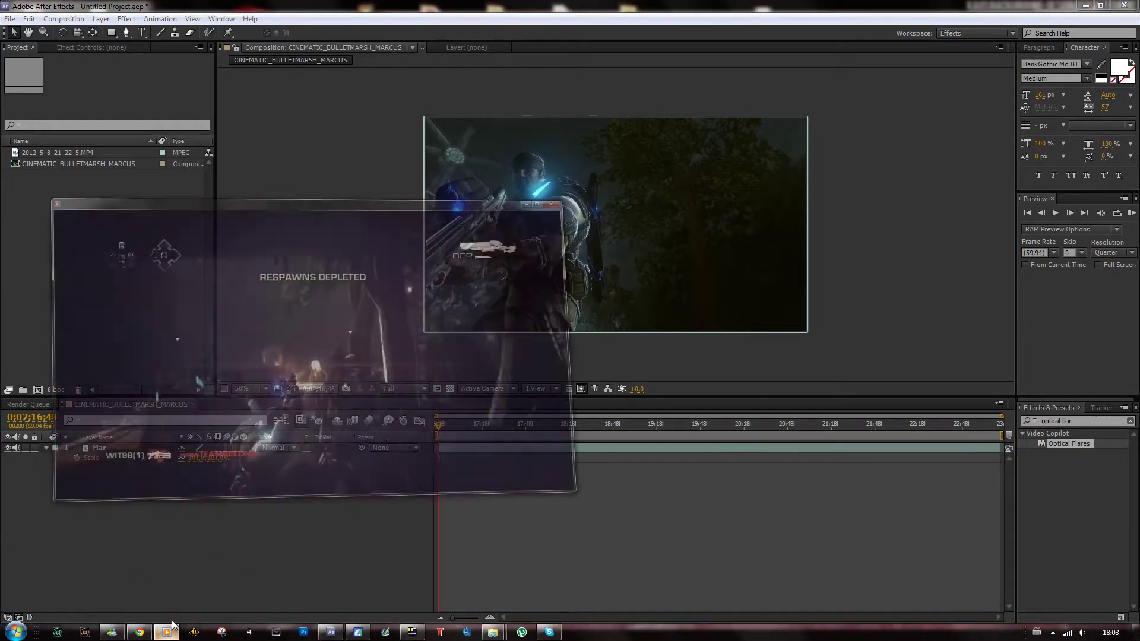
Step: Play the reference clip to 01:34, then minimize the player and return to After Effects
click(384, 430)
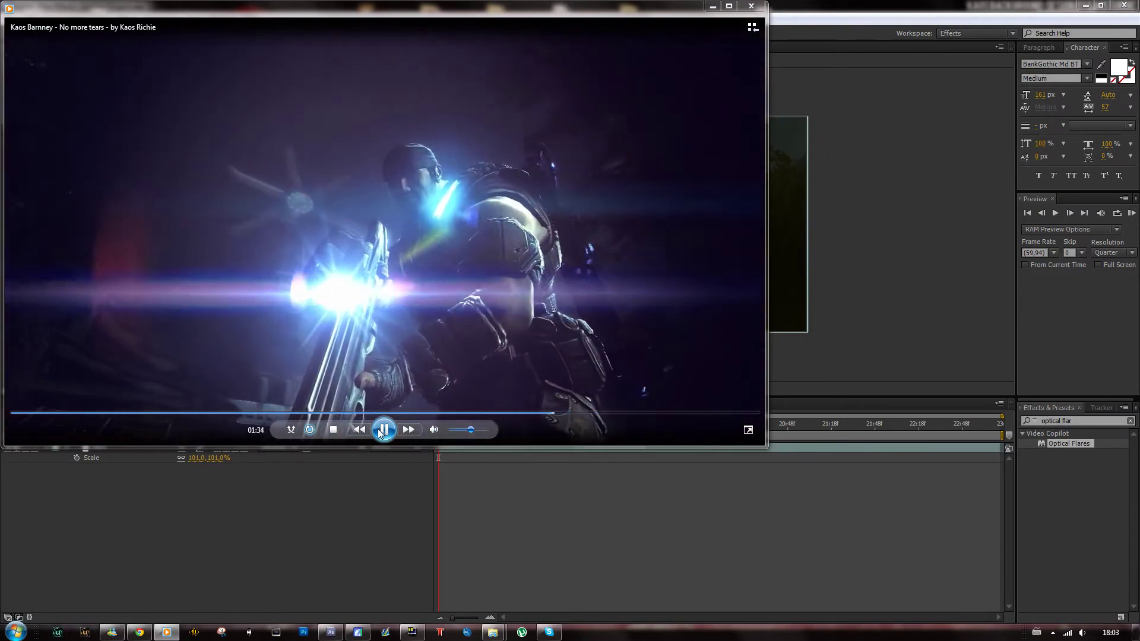
click(380, 433)
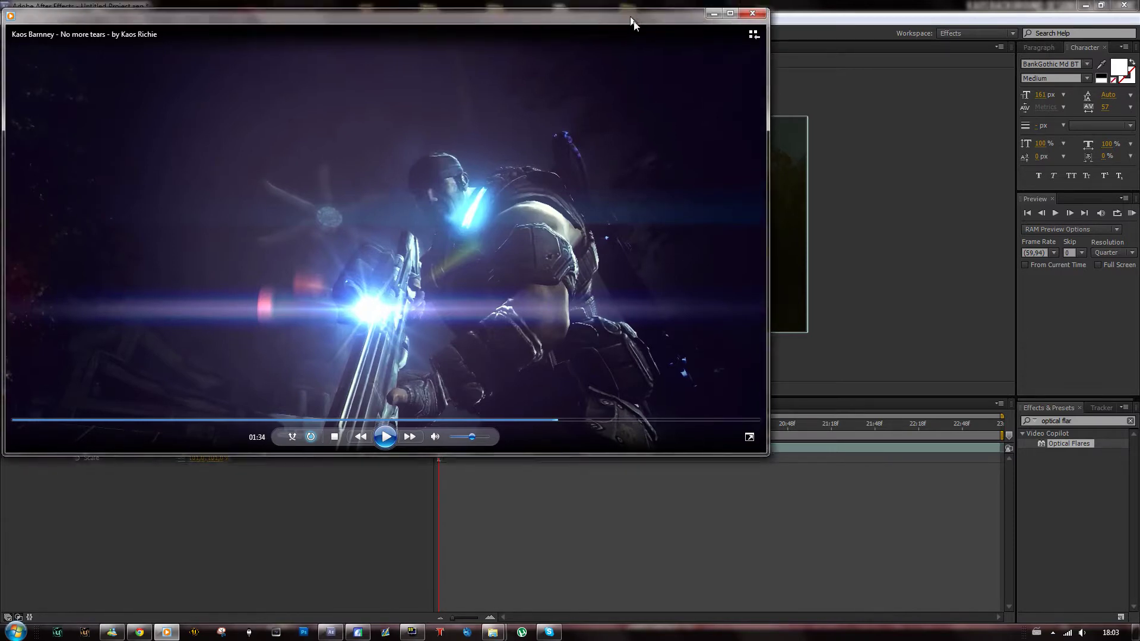
drag(633, 21, 652, 53)
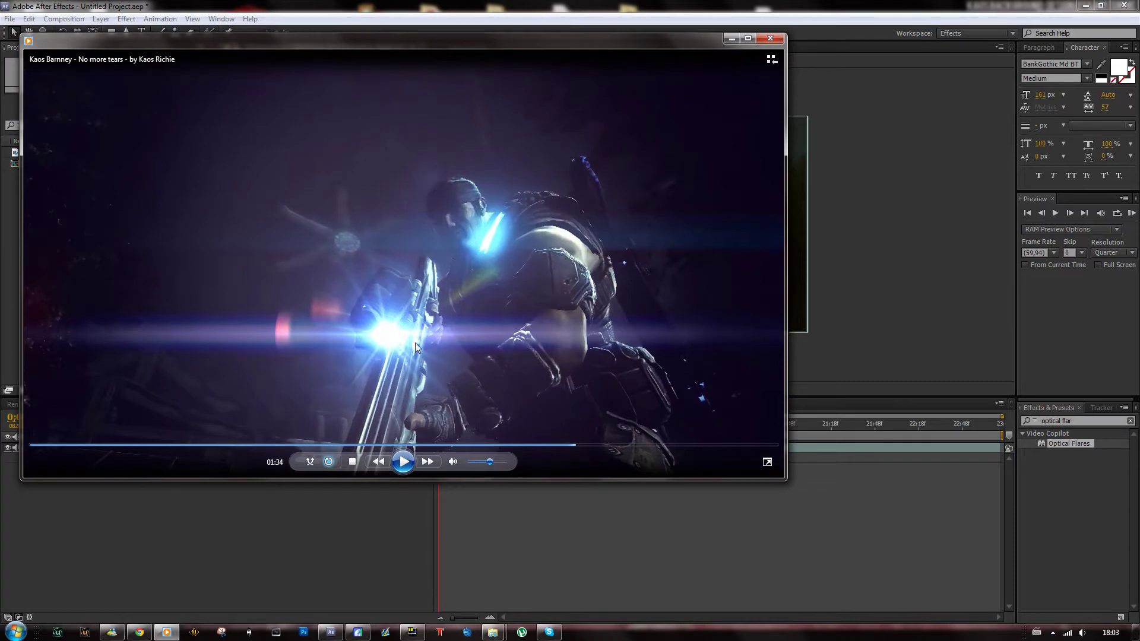
click(731, 39)
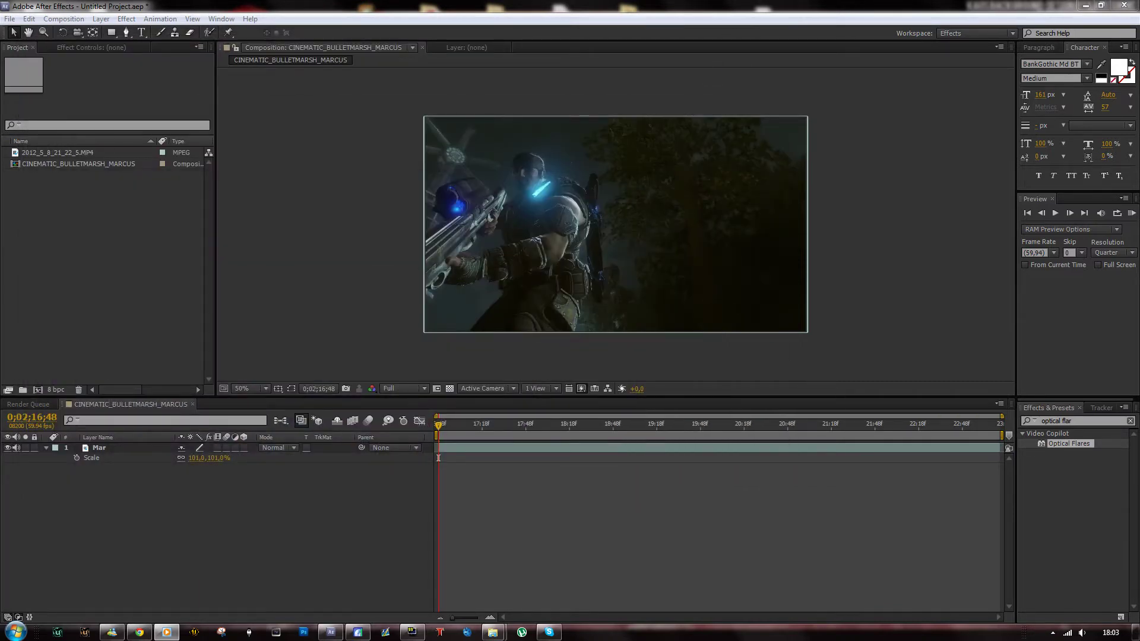
click(1073, 444)
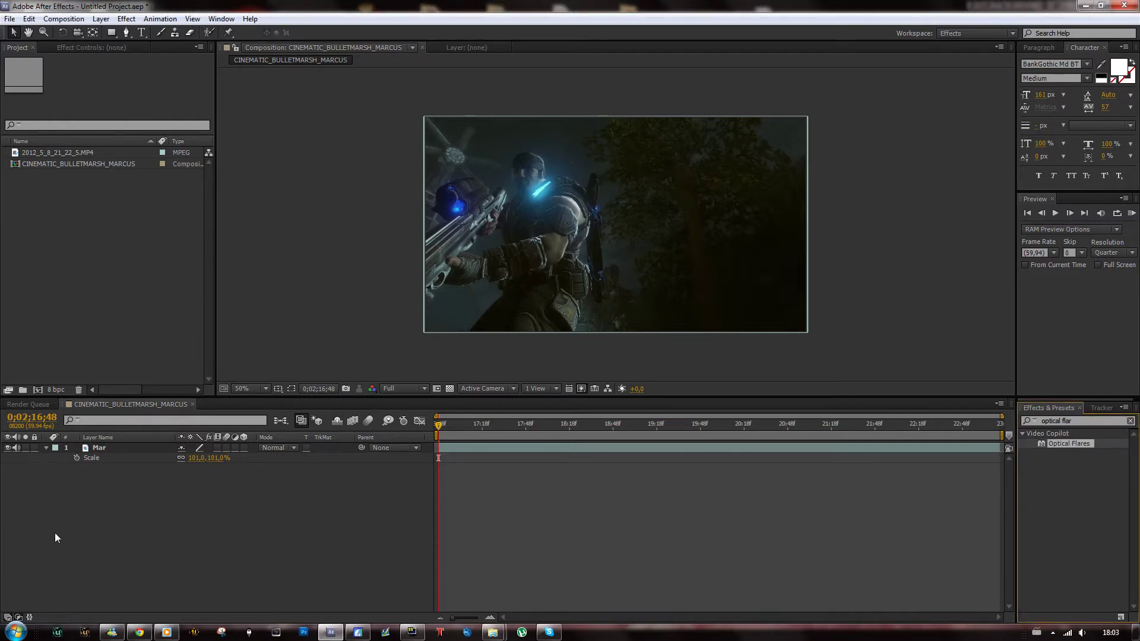
Step: Show the Video Copilot Optical Flares product page in Chrome
click(149, 632)
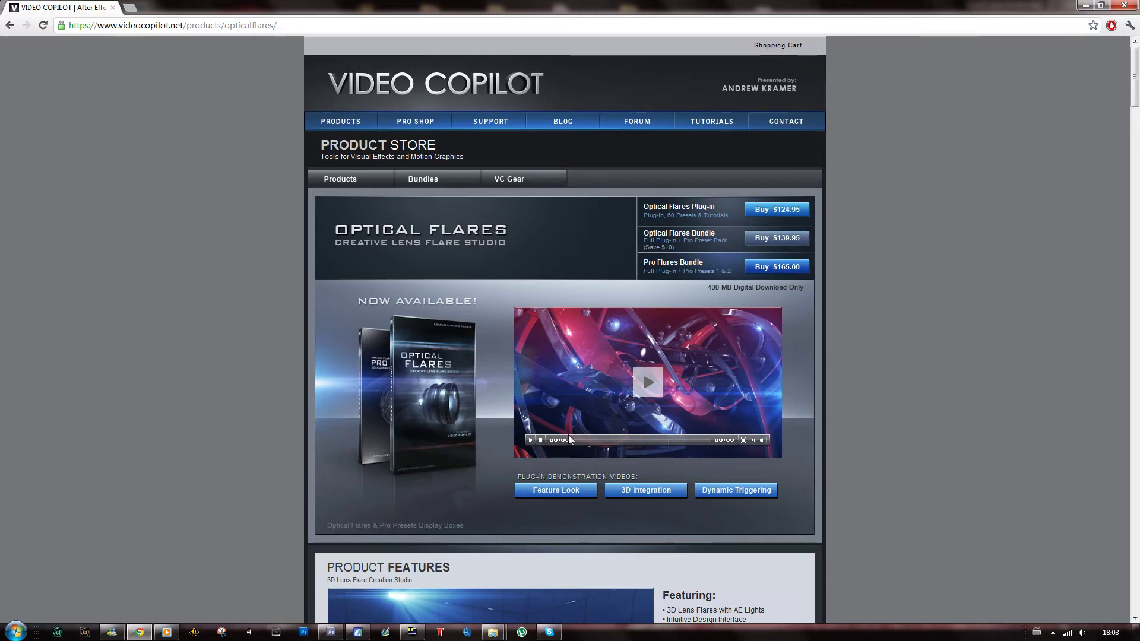
Step: Add a new adjustment layer to the composition via Layer > New
mouse_move(331, 632)
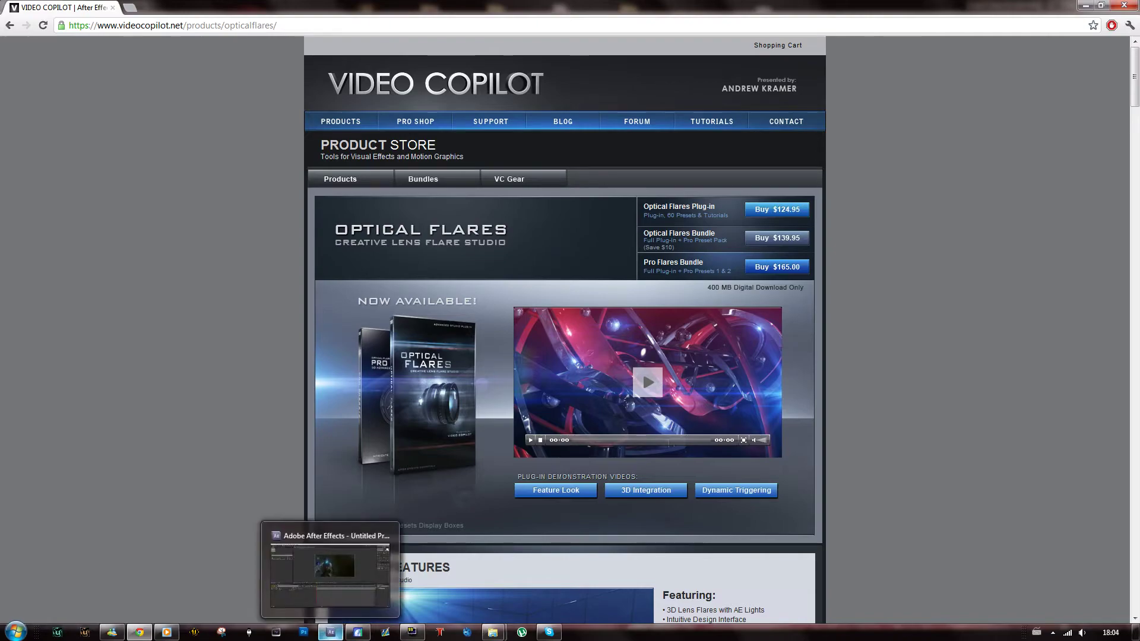
click(343, 575)
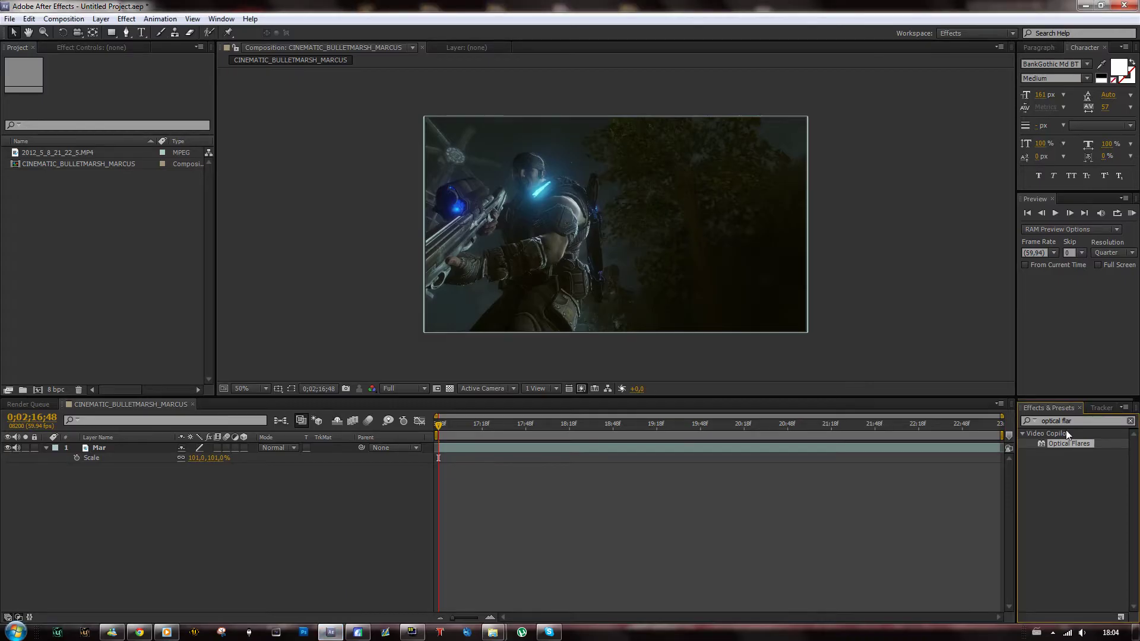
click(486, 466)
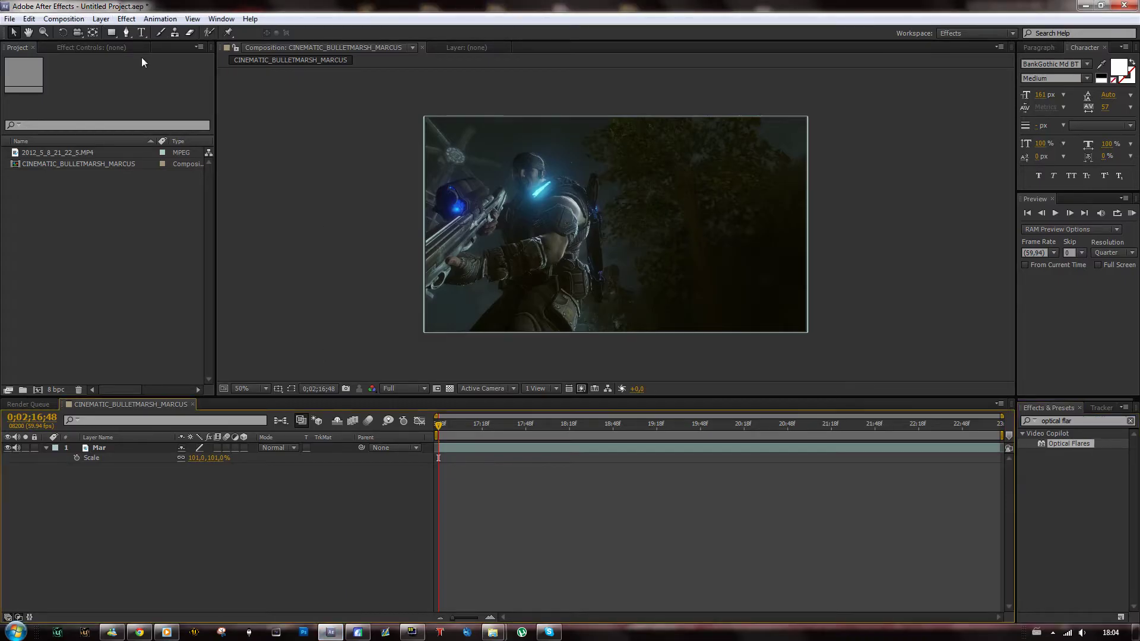
click(101, 18)
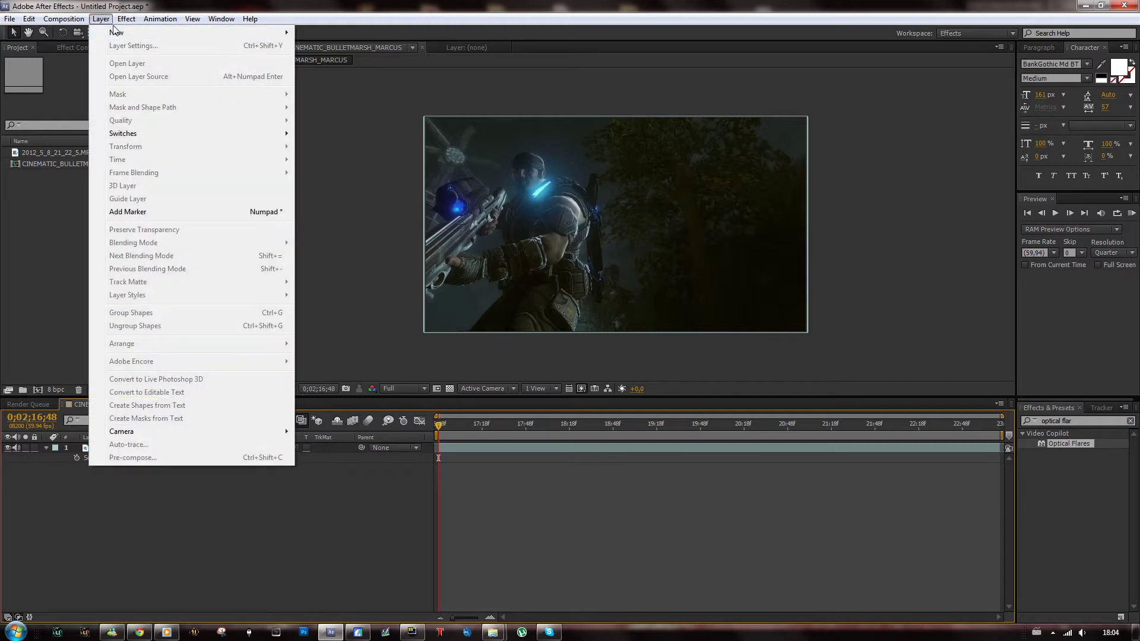
mouse_move(119, 32)
click(386, 112)
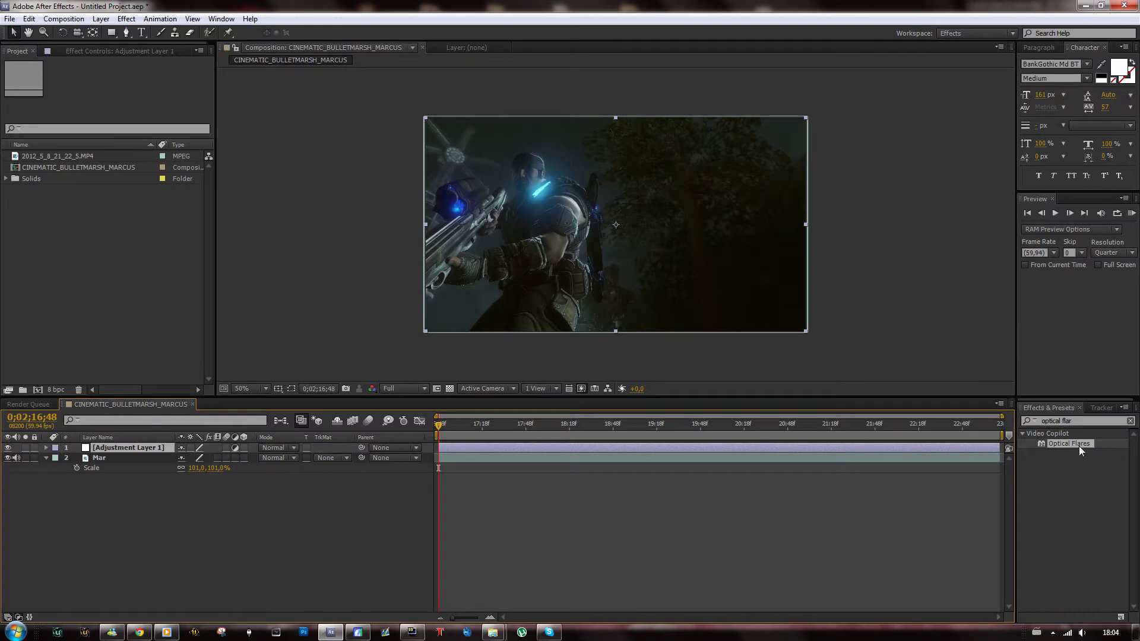
Step: Apply Optical Flares to Adjustment Layer 1 with Render Mode set to Over Original
drag(1078, 446, 821, 408)
drag(604, 450, 603, 451)
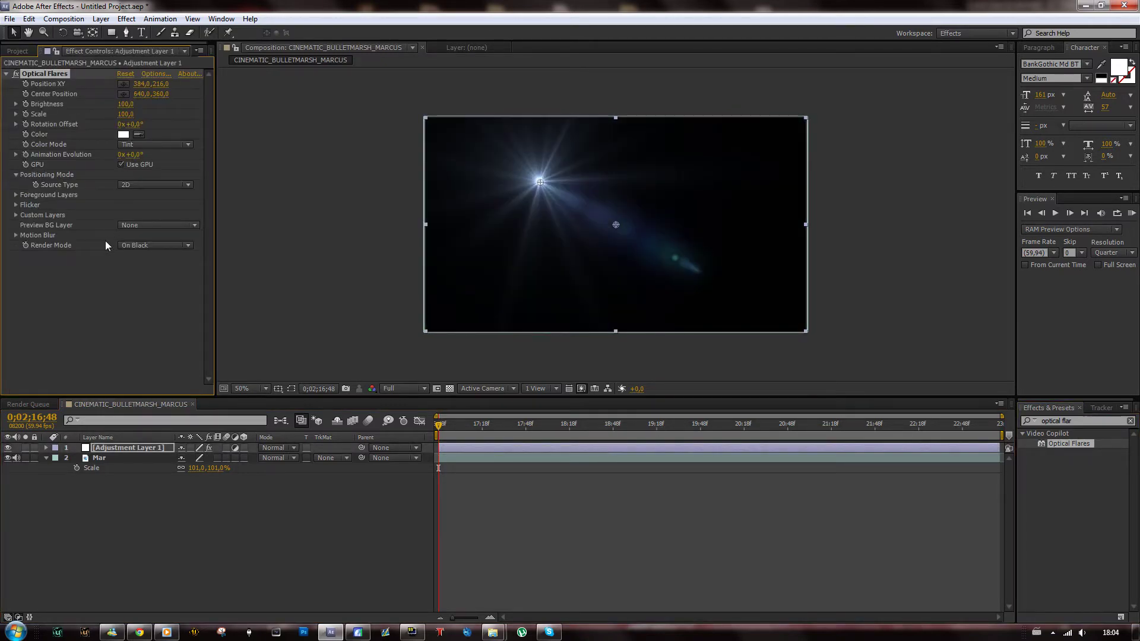
click(137, 244)
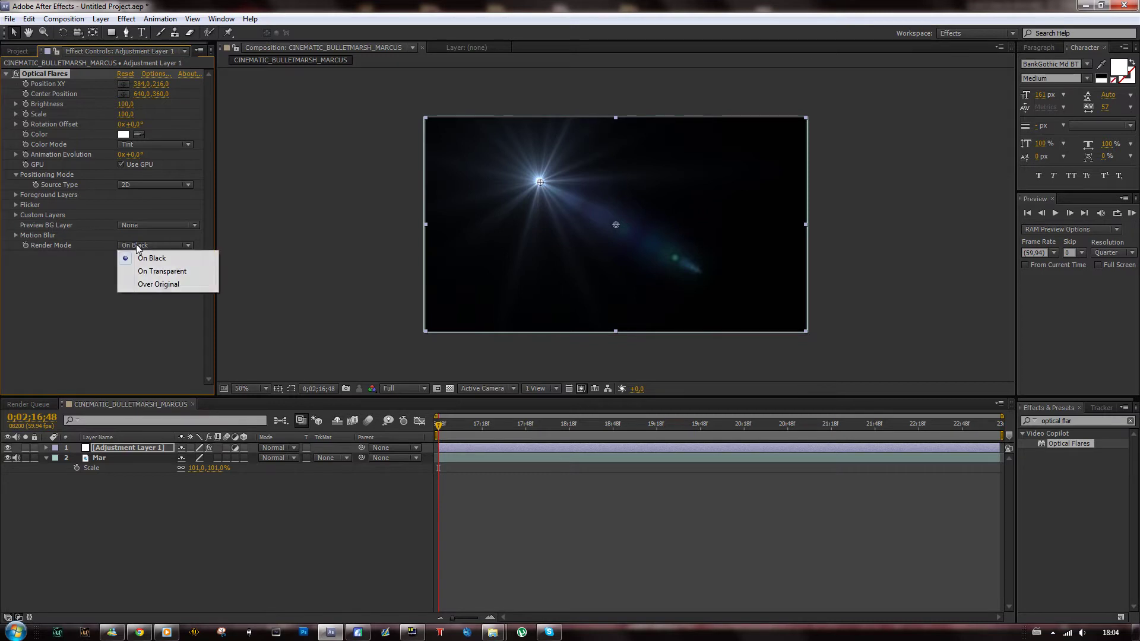
click(153, 289)
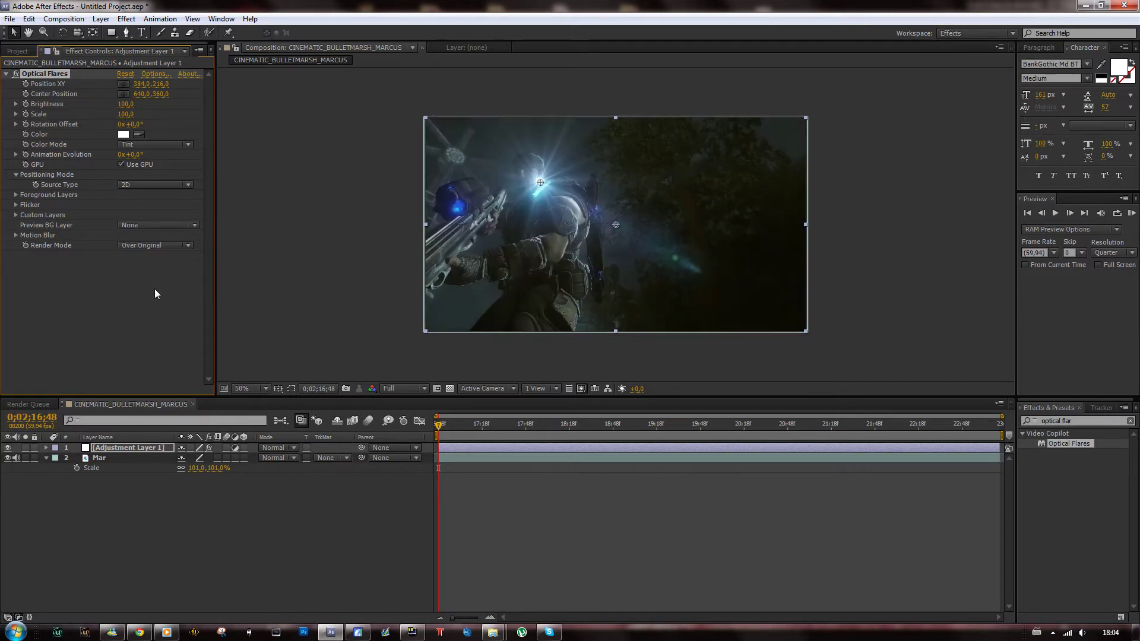
Step: Check the flare over the footage between 0;02;16;48 and 0;02;18;10
click(441, 432)
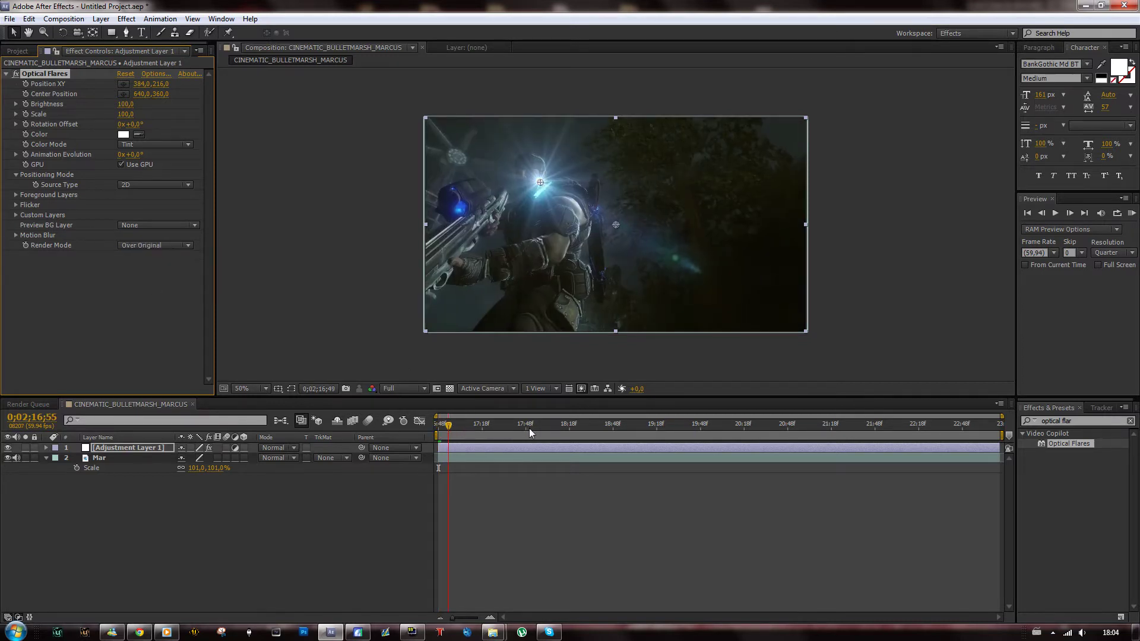
click(559, 429)
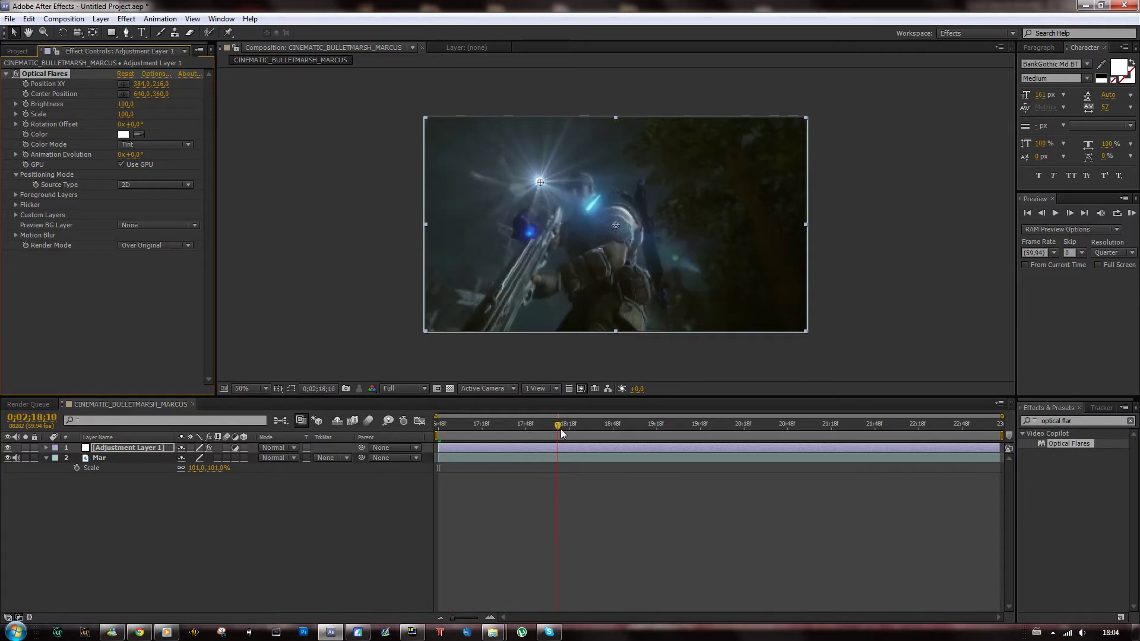
key(Page_Up)
key(Page_Up)
key(Page_Up)
click(441, 427)
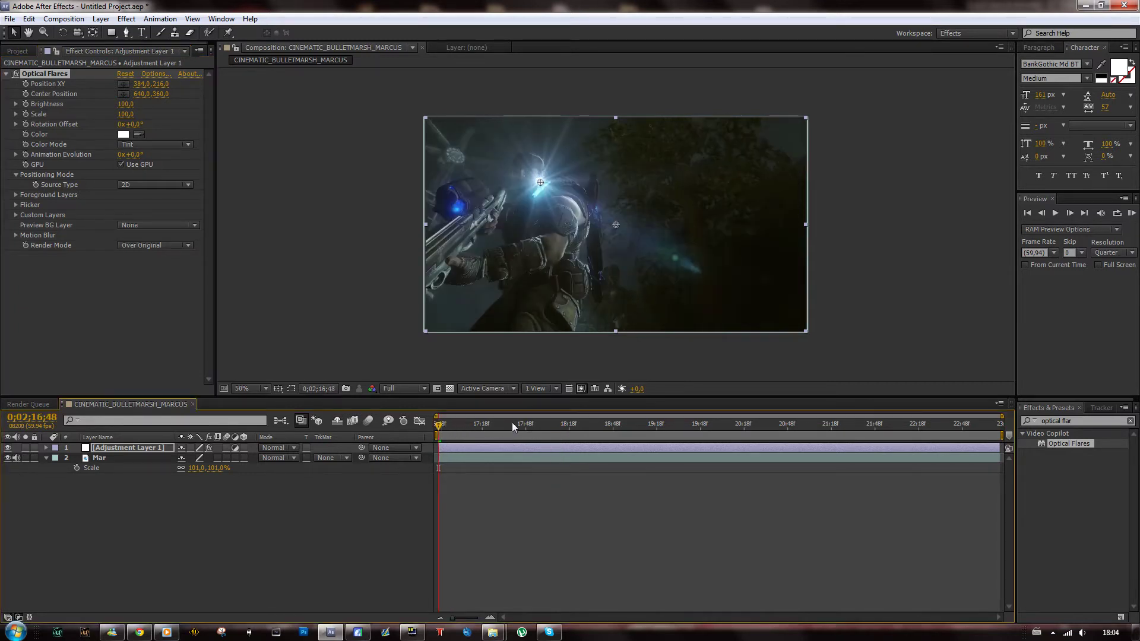
click(1102, 409)
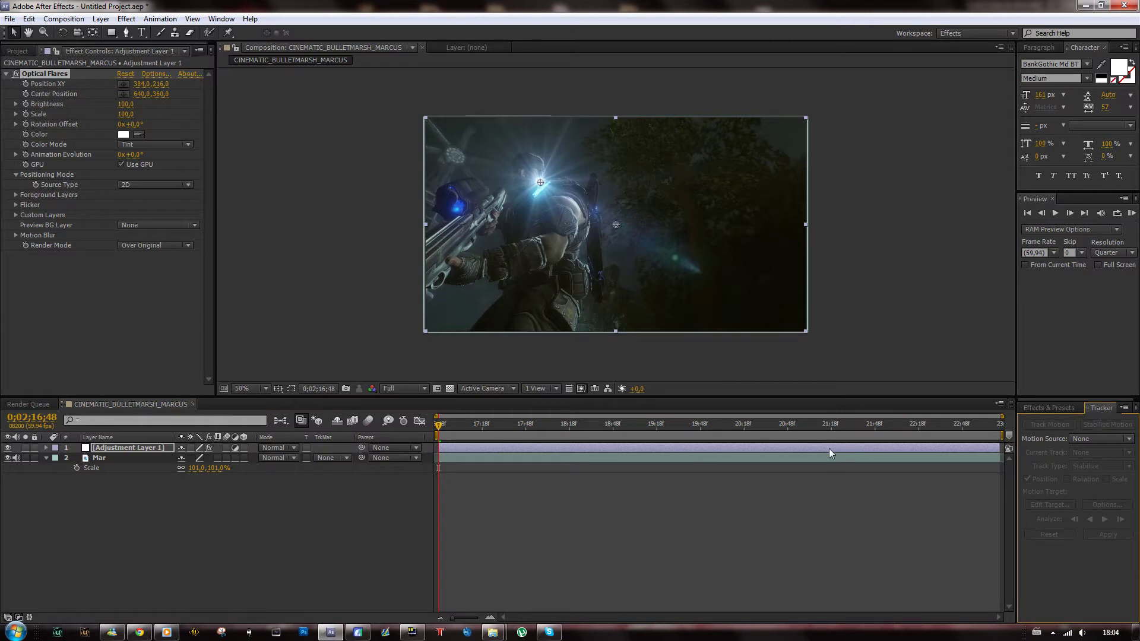
Step: Place Track Point 1 on the scope's blue light in the Mar layer at 100% and track it forward
click(495, 458)
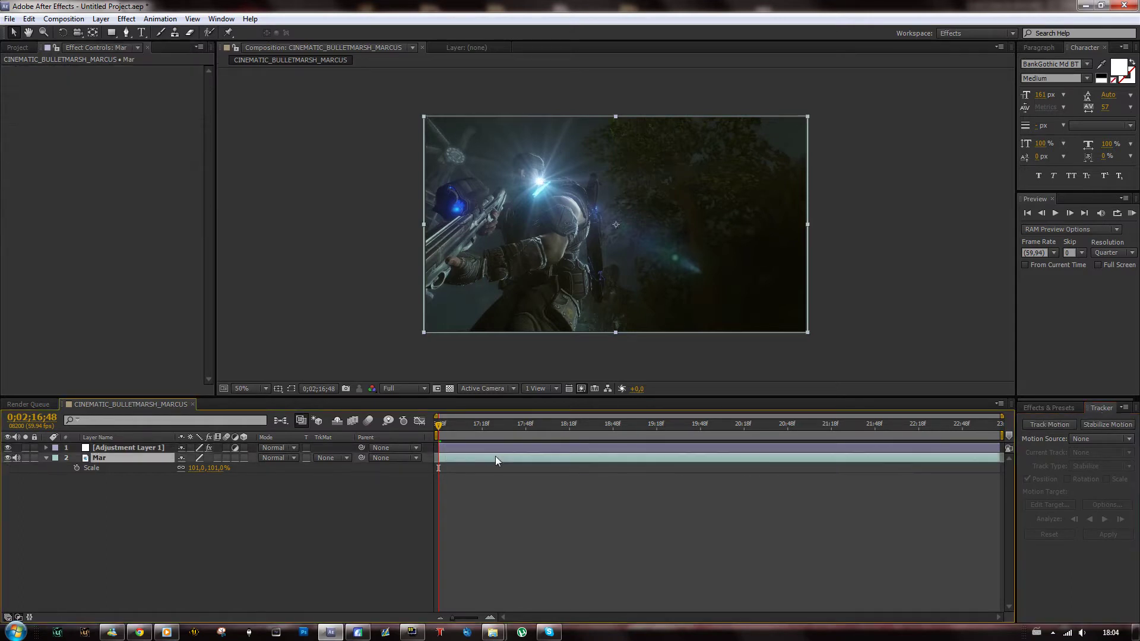
click(1050, 425)
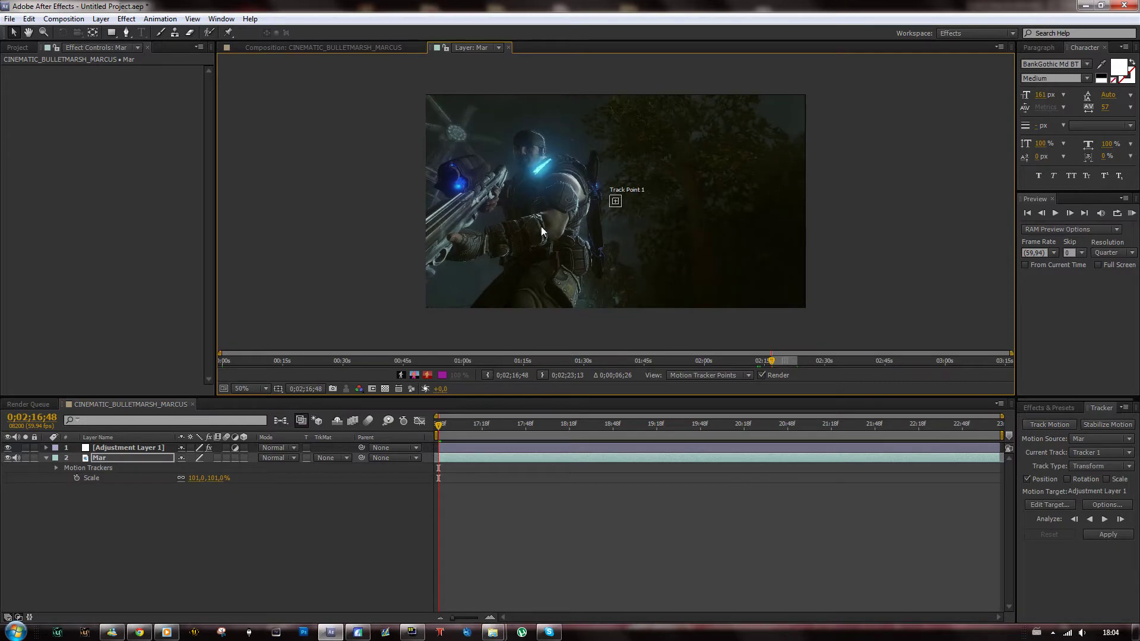
scroll(615, 201, up, 4)
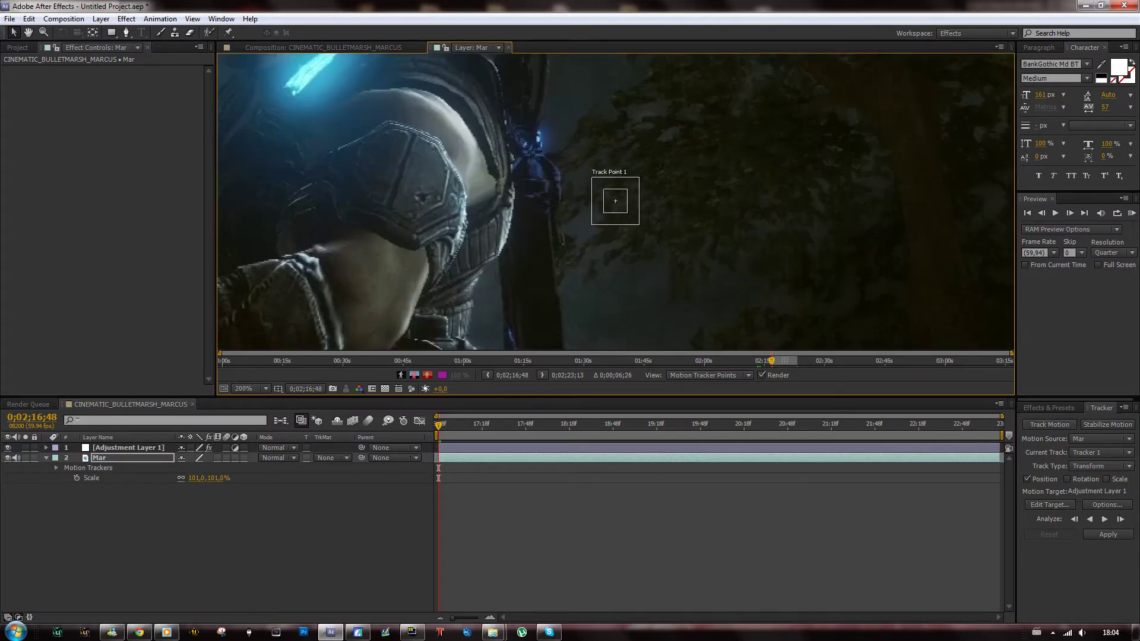
drag(616, 201, 352, 142)
key(comma)
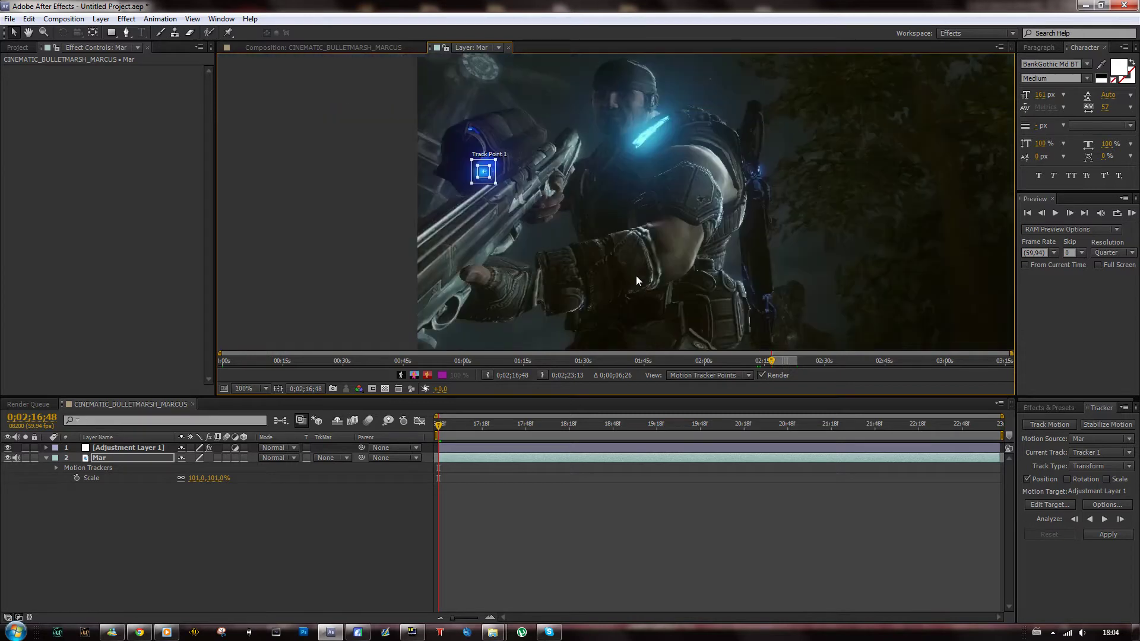
click(1108, 519)
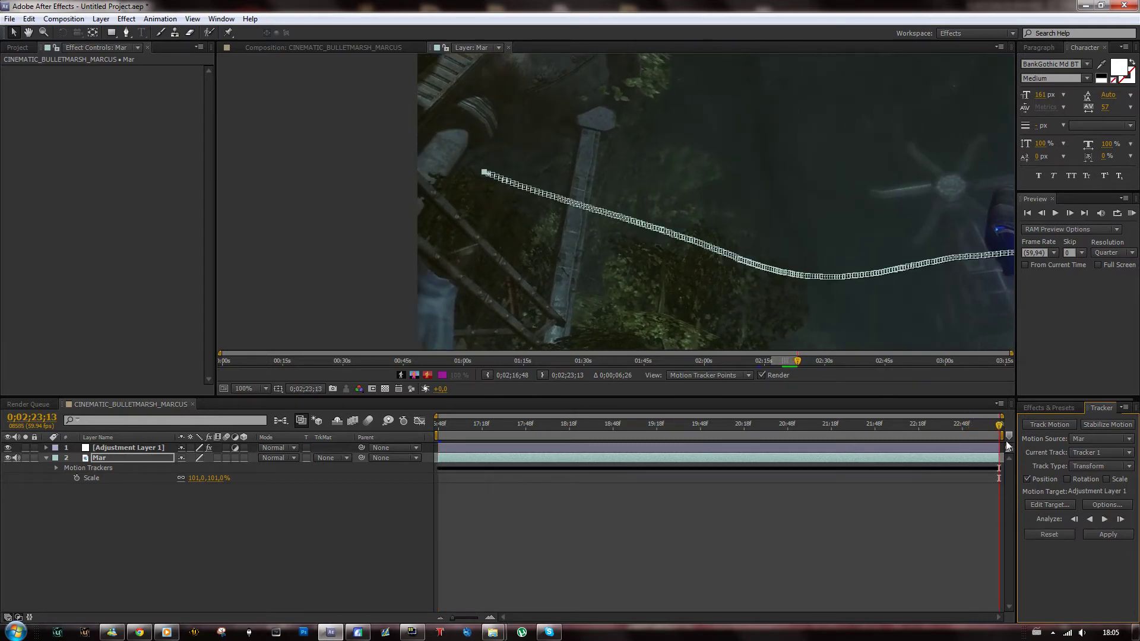
drag(997, 431, 556, 444)
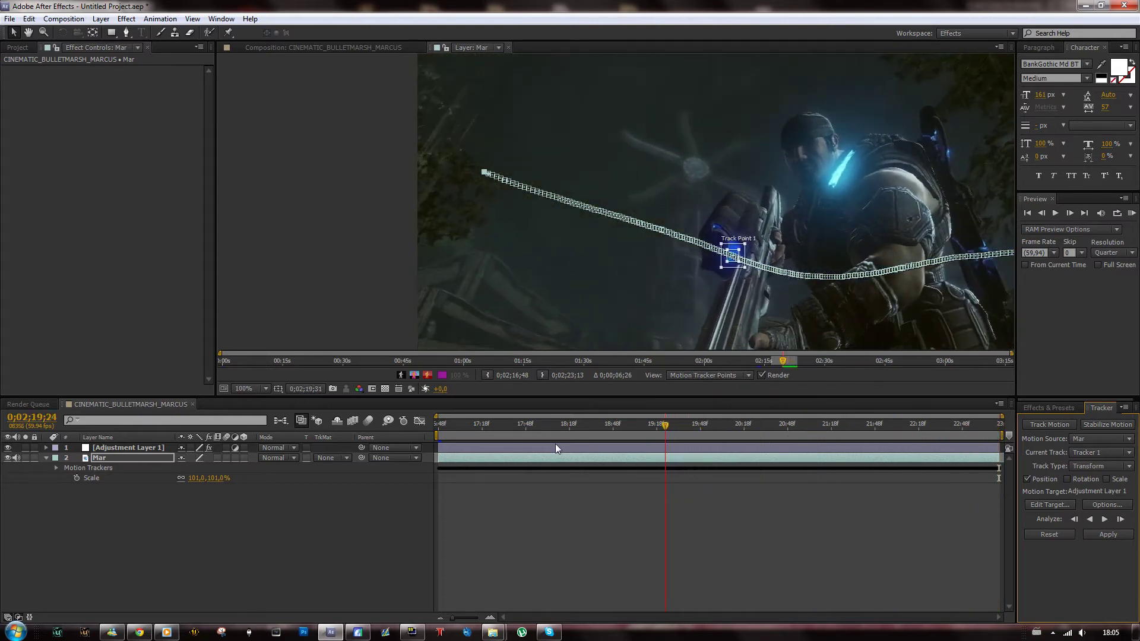
Step: Add a new null layer, Null 1, at the first tracked frame
click(440, 427)
scroll(628, 262, down, 2)
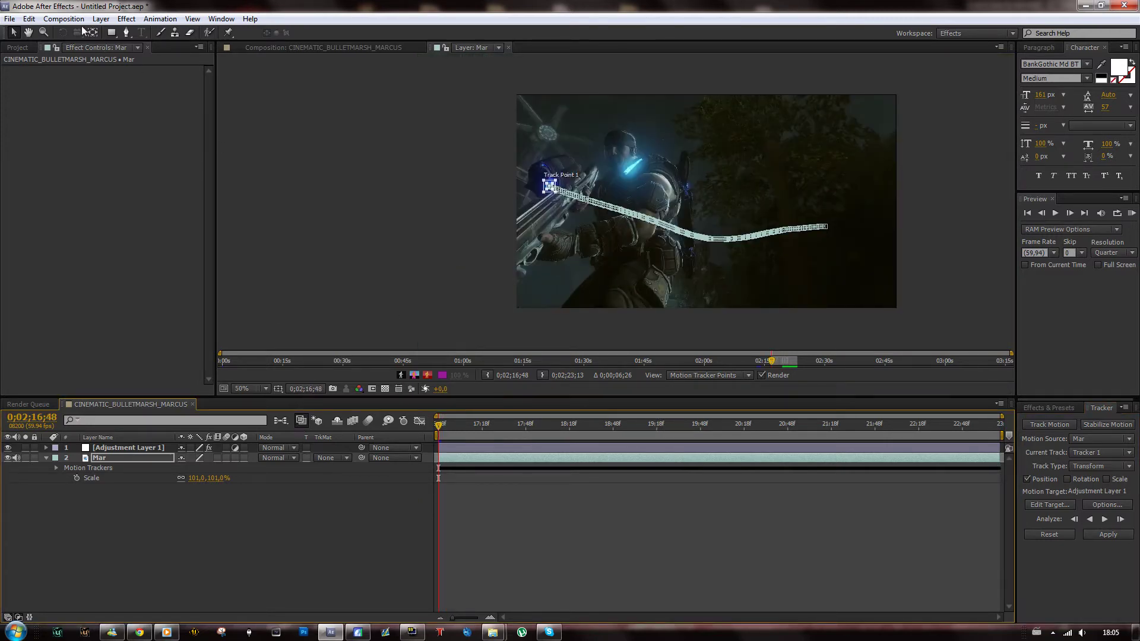
click(101, 19)
mouse_move(117, 34)
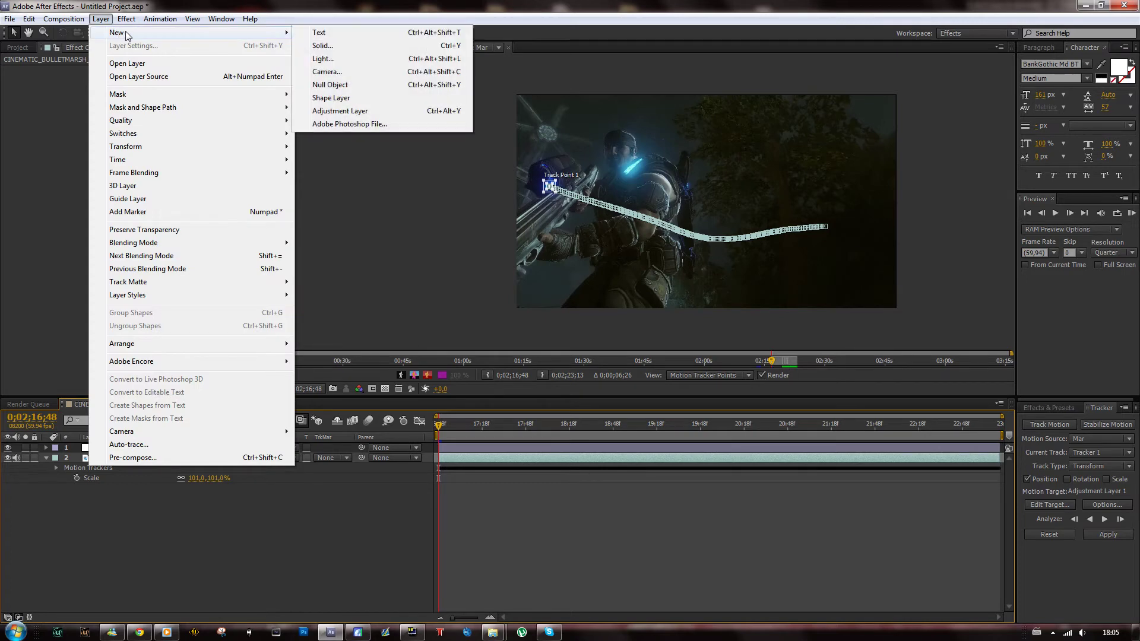
click(349, 86)
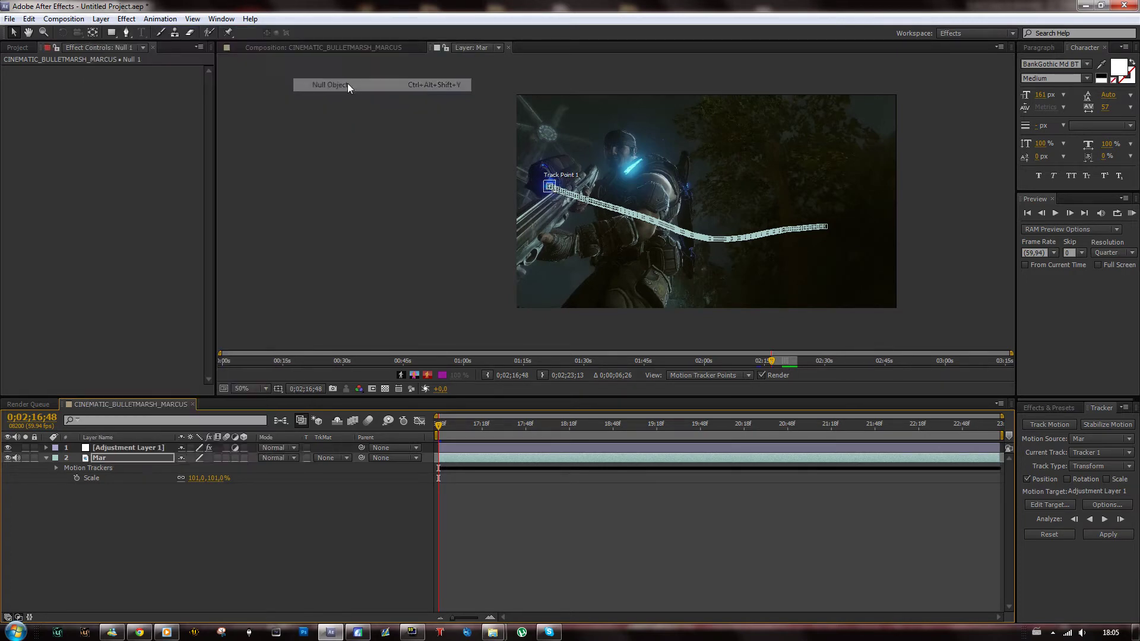
Step: Set Null 1 as the tracker target and apply the motion in X and Y
click(1056, 506)
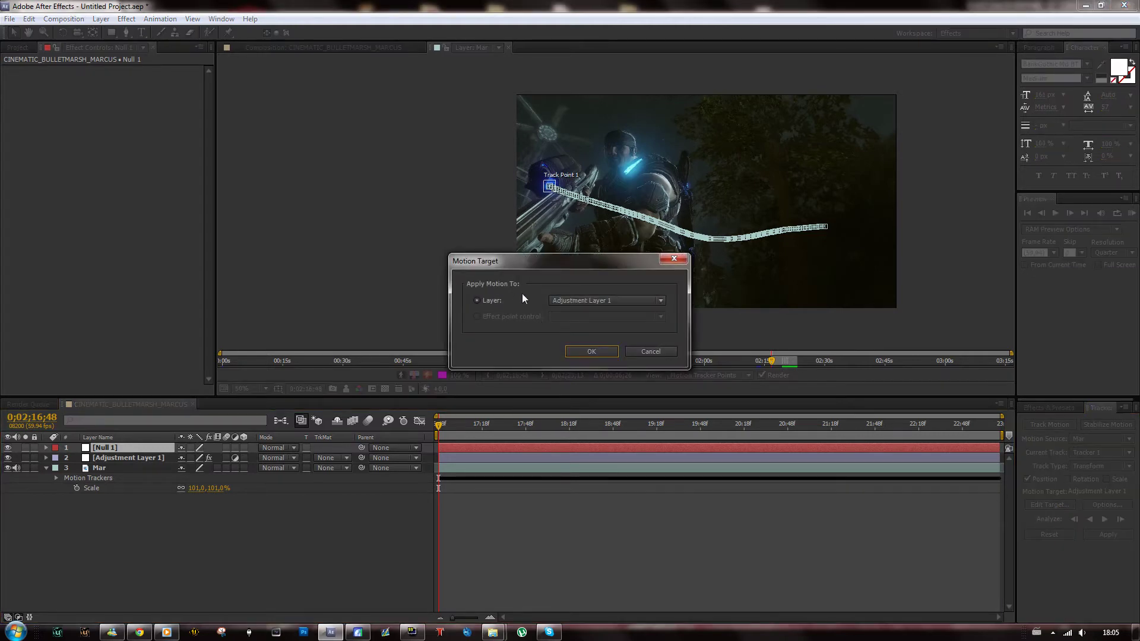
click(564, 300)
click(568, 308)
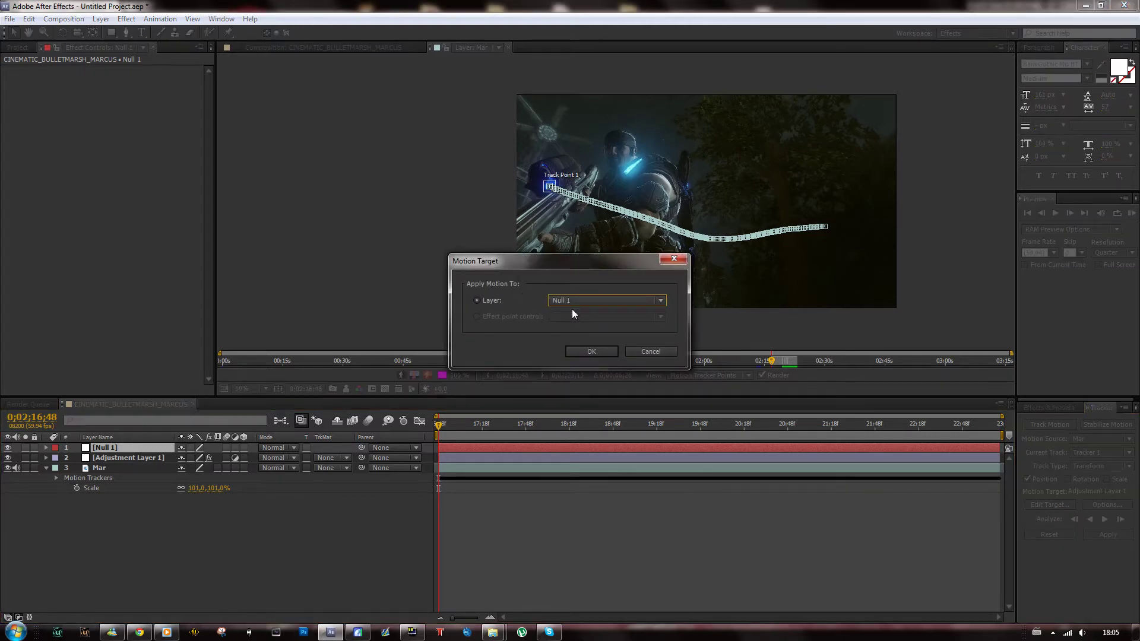
click(582, 351)
click(1101, 533)
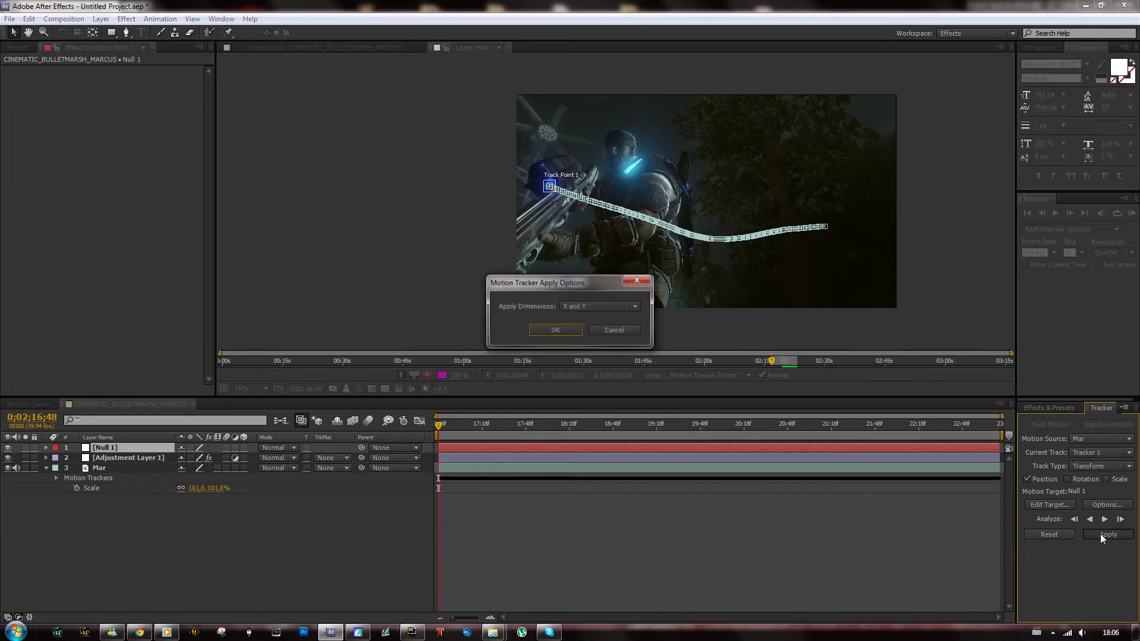
click(554, 331)
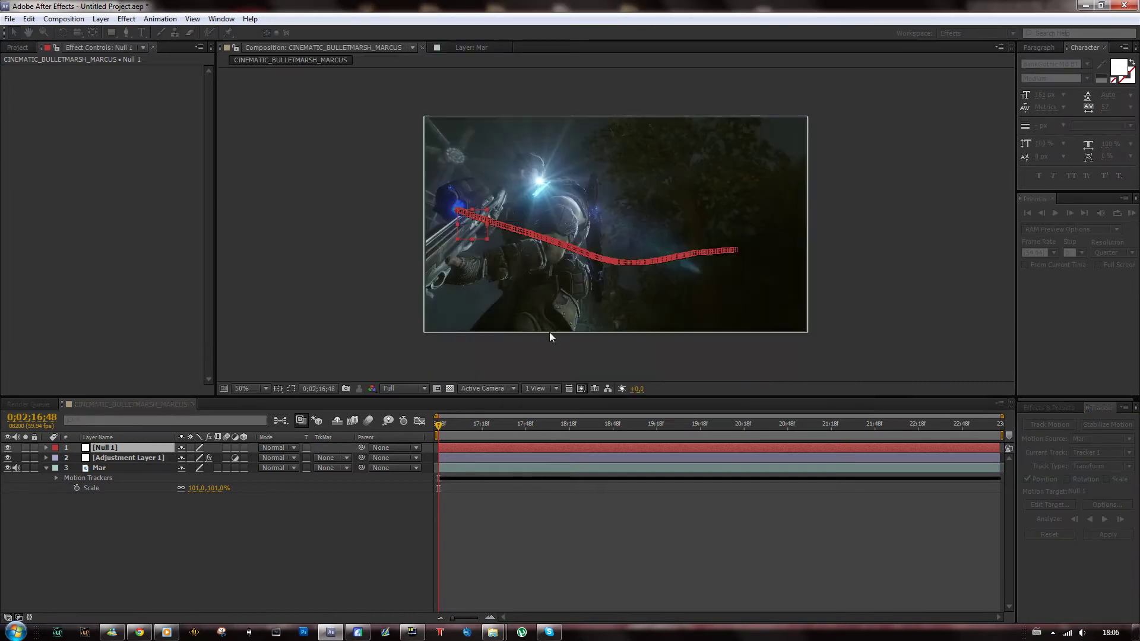
drag(440, 427, 563, 429)
drag(455, 428, 437, 429)
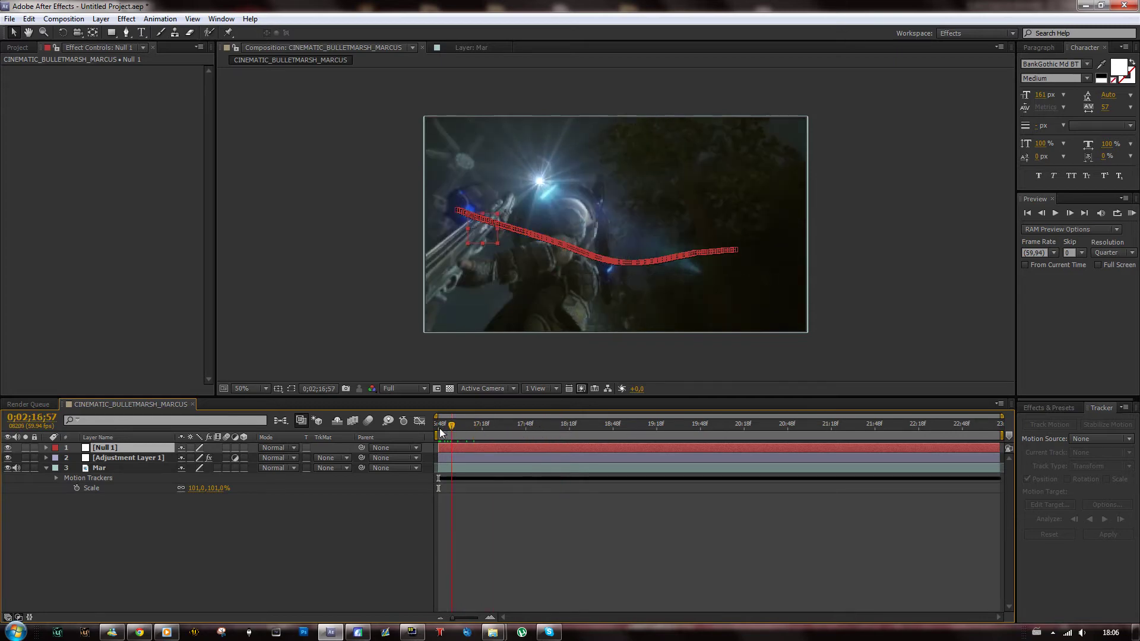
Step: Rename the Optical Flares adjustment layer to Flare
click(453, 459)
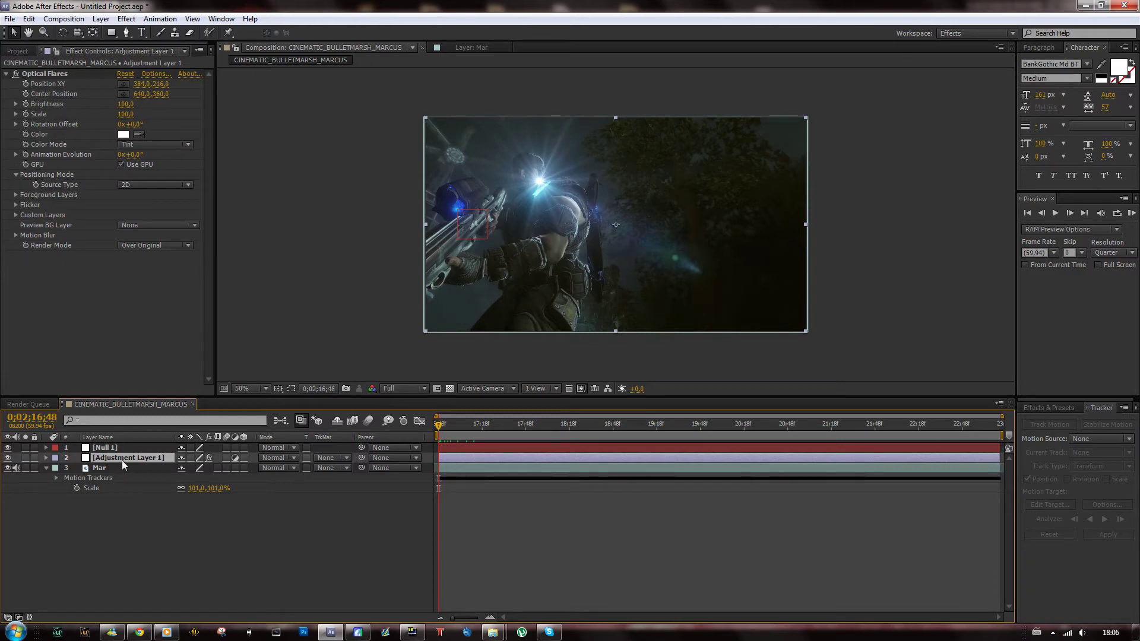
text(Flare)
key(Return)
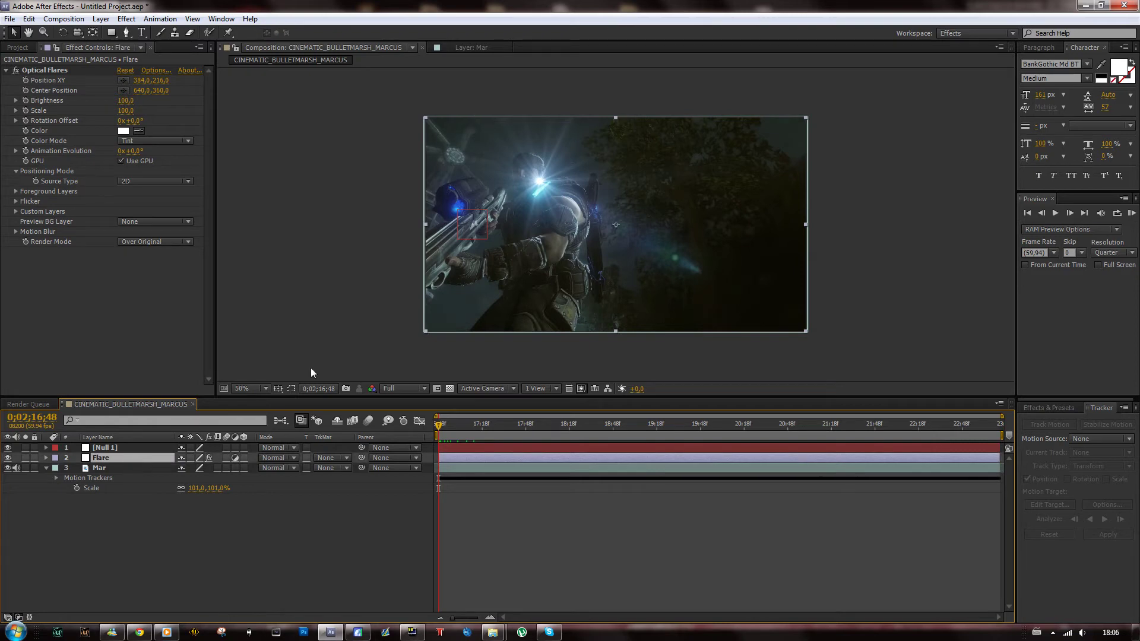
Step: Add an expression linking the flare's Position XY to Null 1's Position, then scrub to verify
alt+click(27, 80)
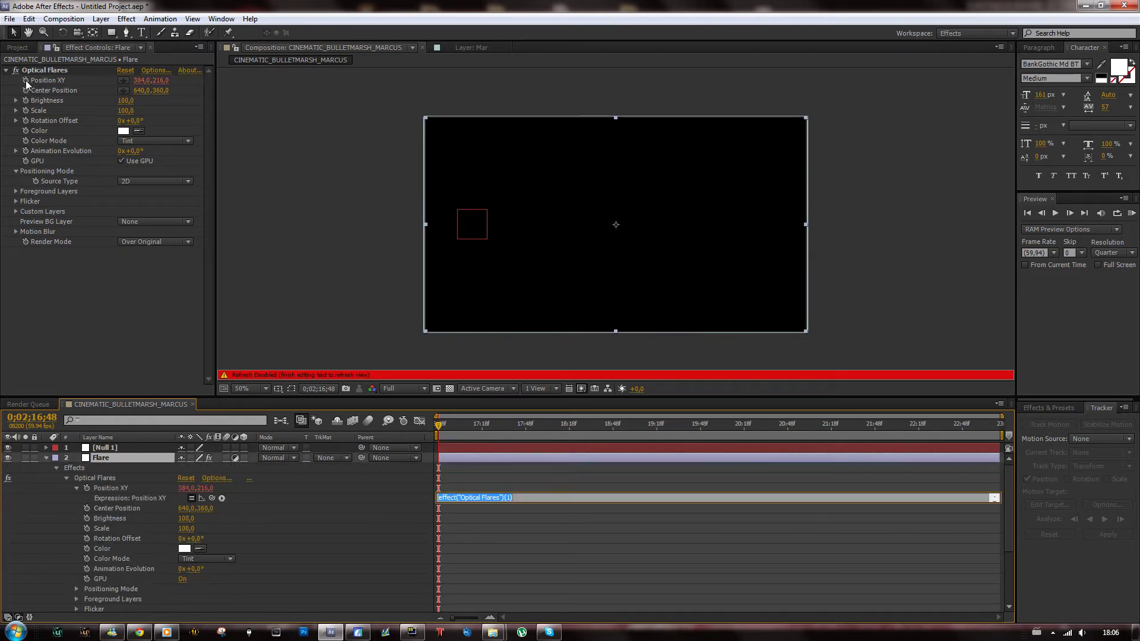
click(49, 449)
click(97, 448)
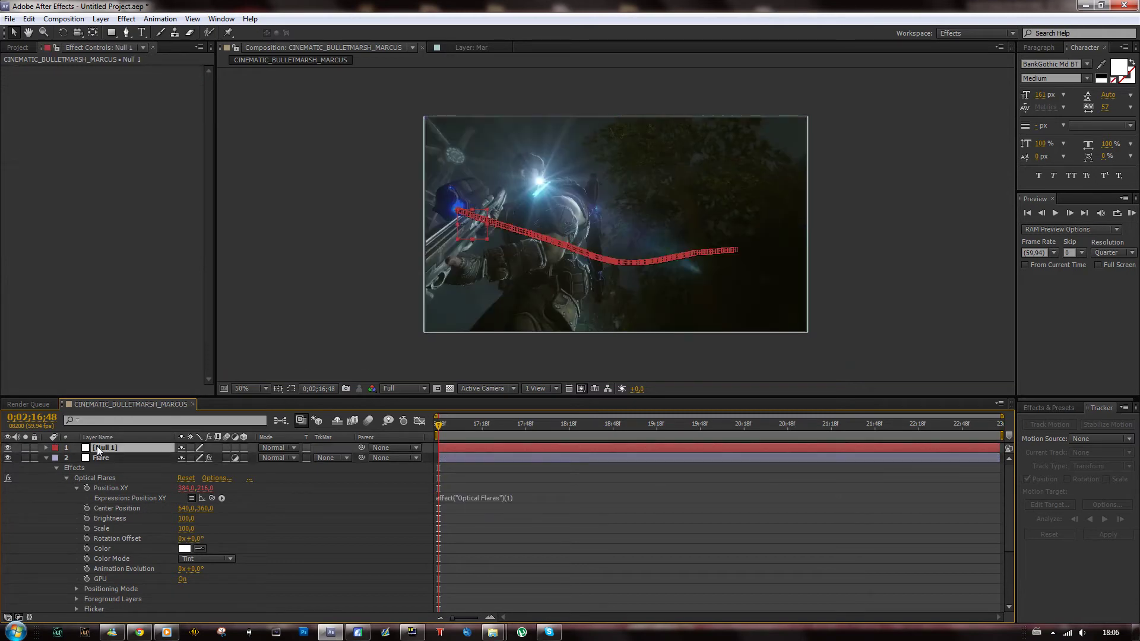
key(p)
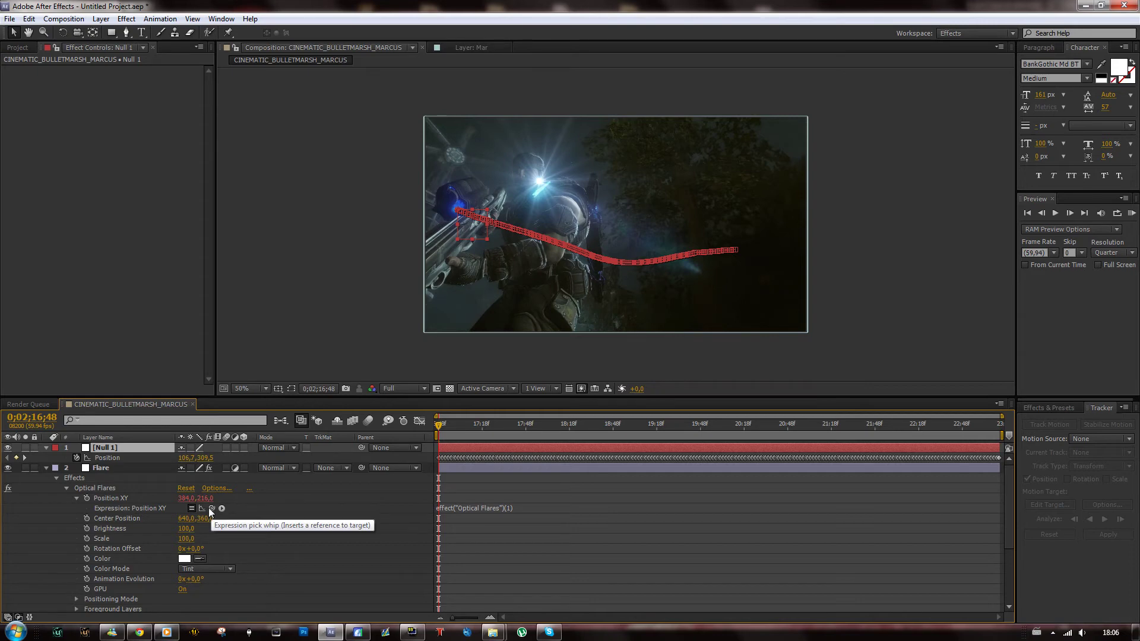
drag(211, 509, 104, 456)
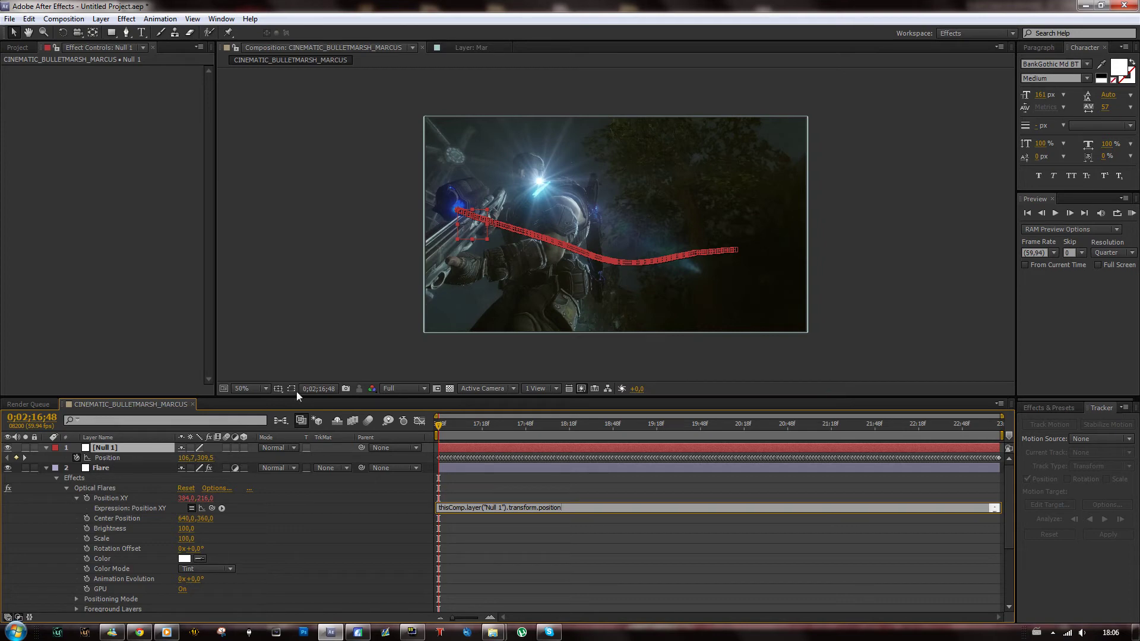
click(148, 461)
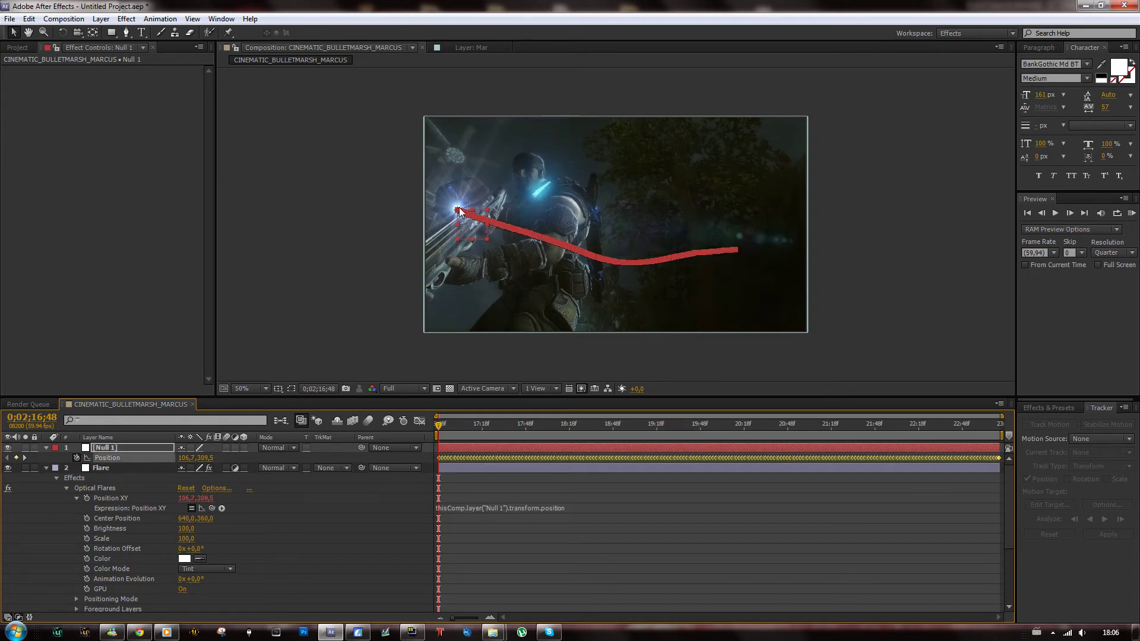
click(142, 467)
drag(491, 422, 598, 432)
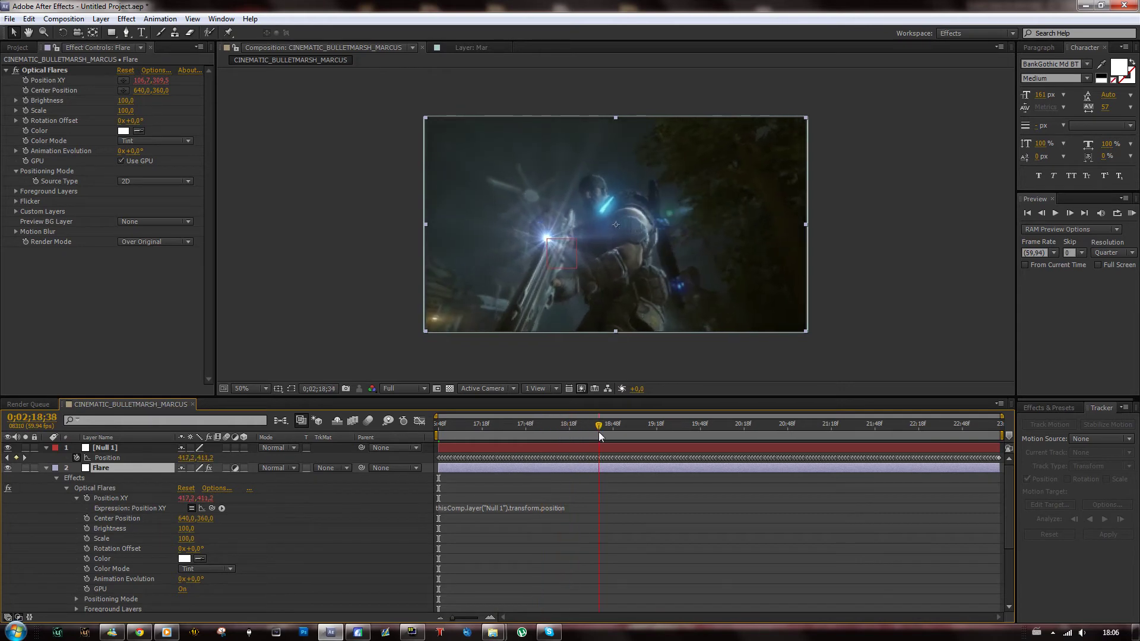
click(155, 70)
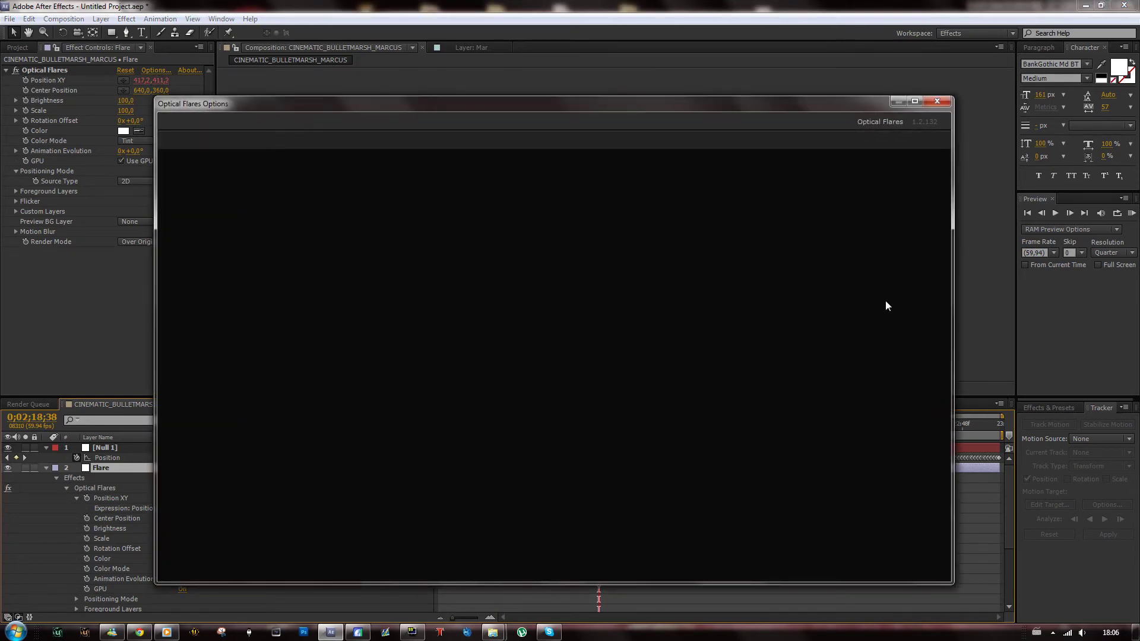
Step: Browse the Optical Flares presets and apply the Green Spolight flare
drag(721, 104, 661, 82)
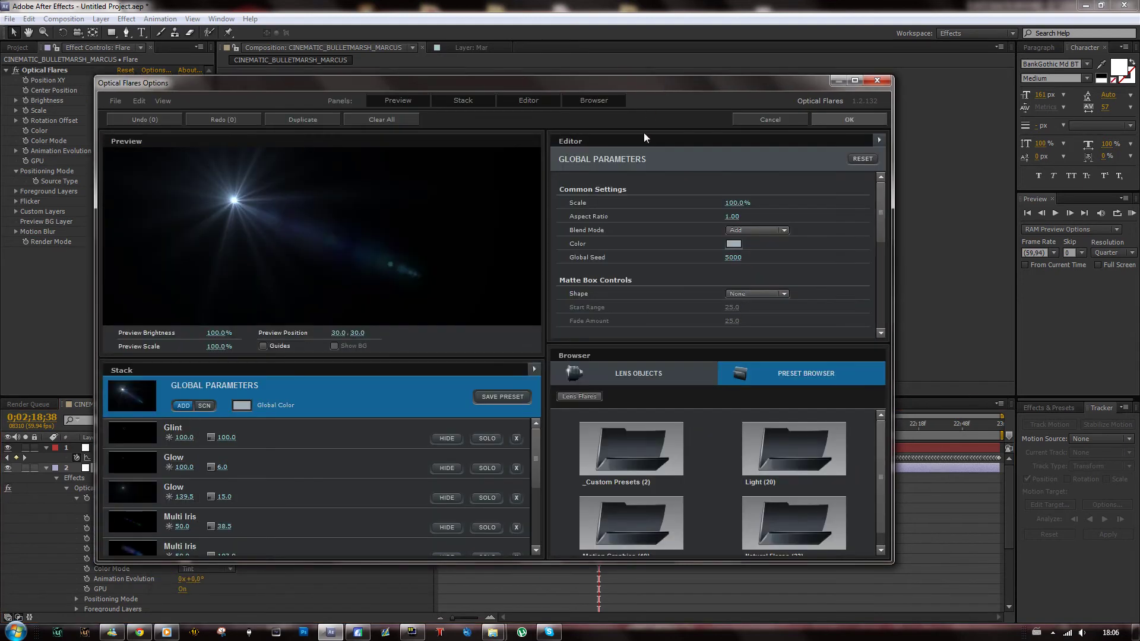
double_click(784, 437)
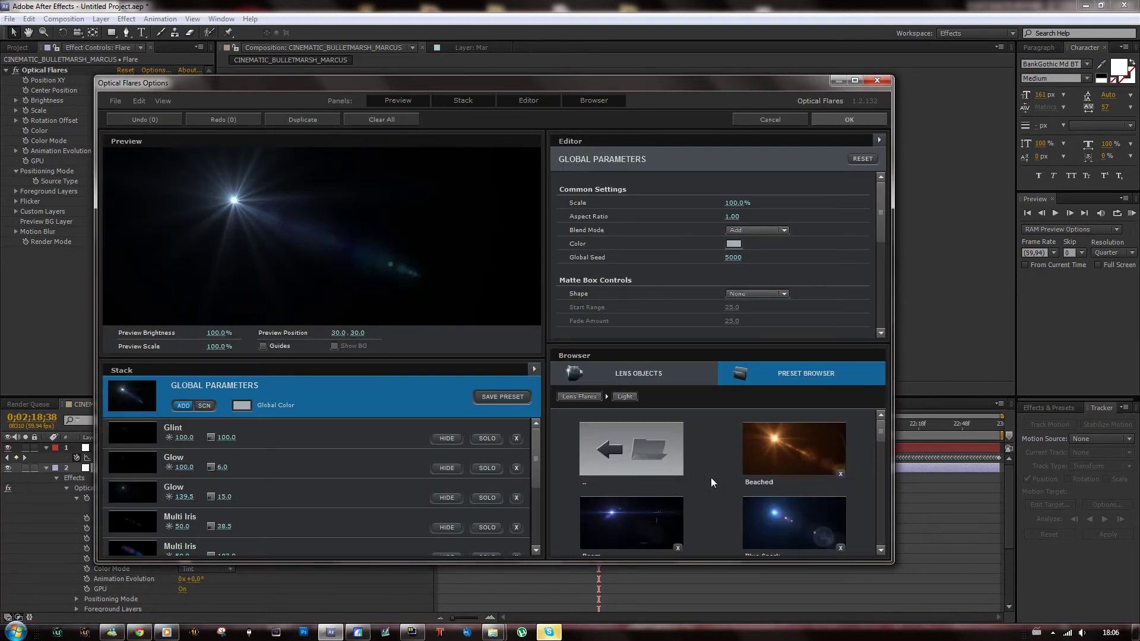
drag(882, 438, 867, 541)
scroll(867, 541, up, 10)
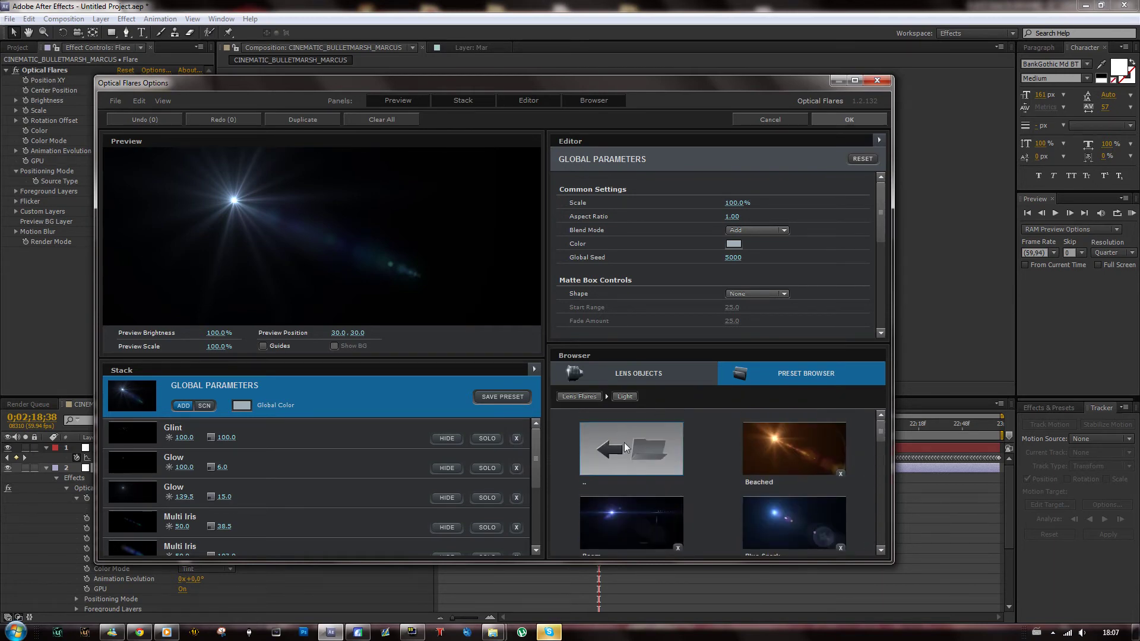
double_click(625, 443)
double_click(643, 529)
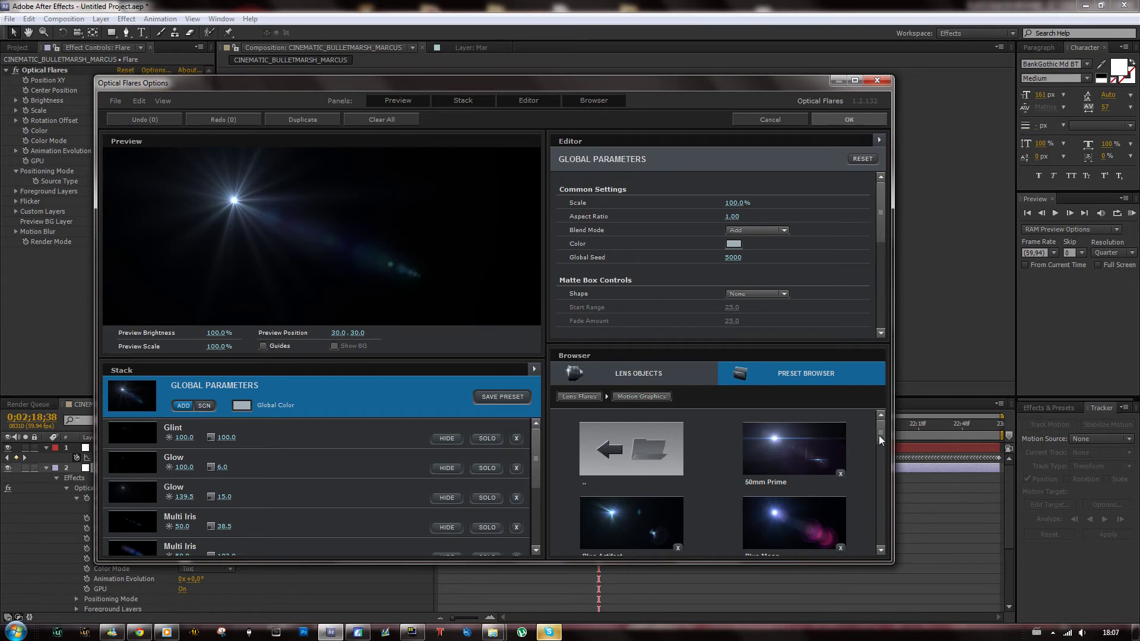
drag(879, 436, 883, 459)
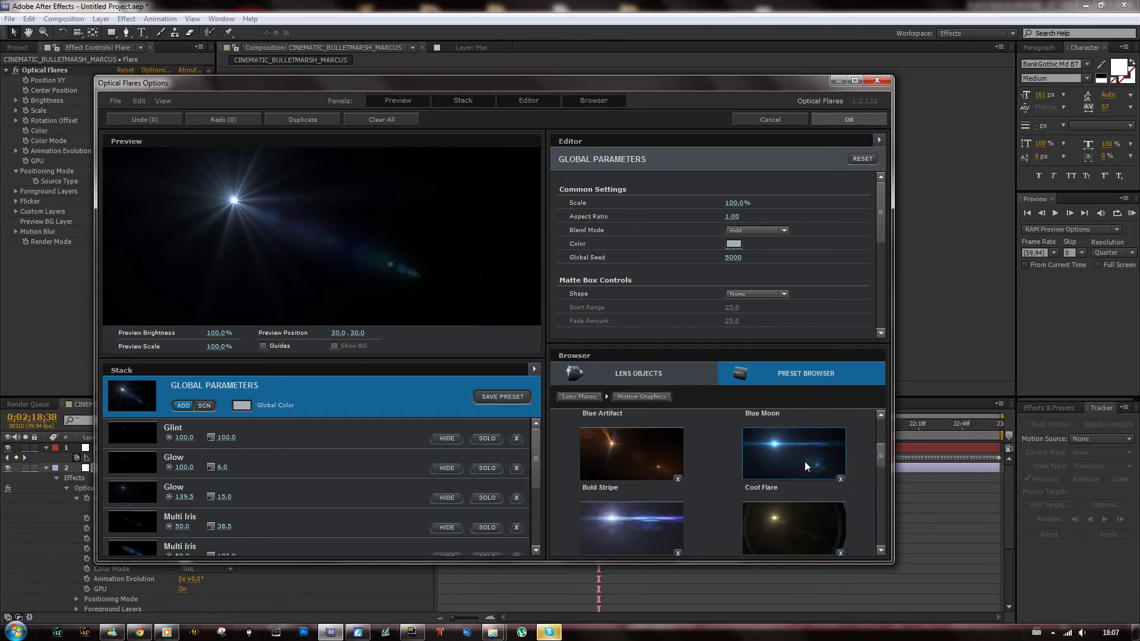
drag(882, 459, 852, 492)
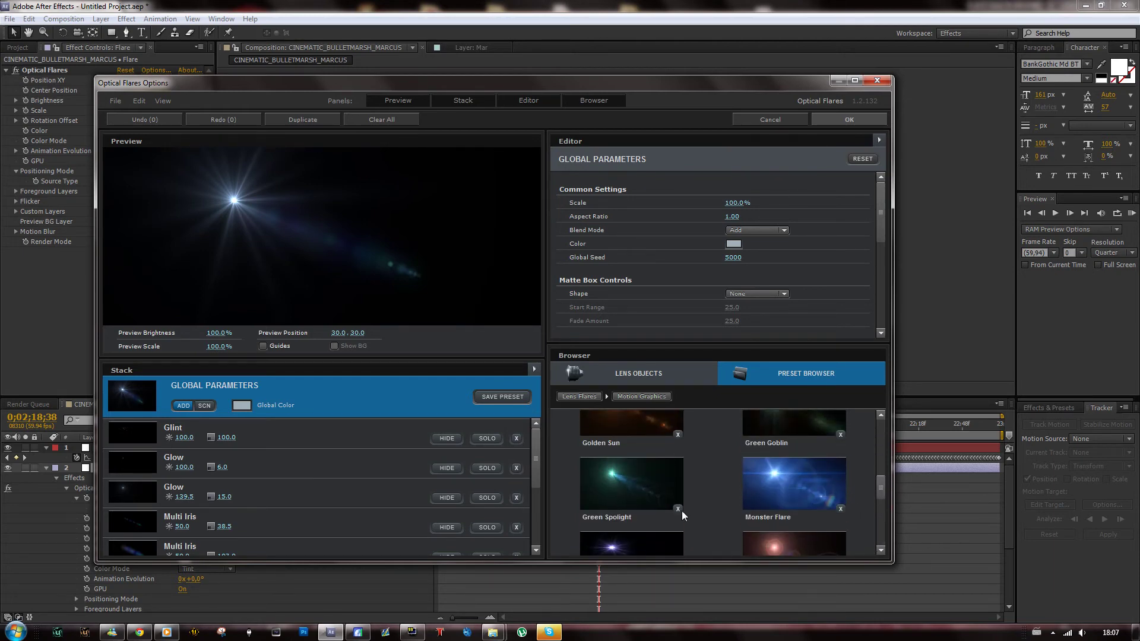
click(625, 505)
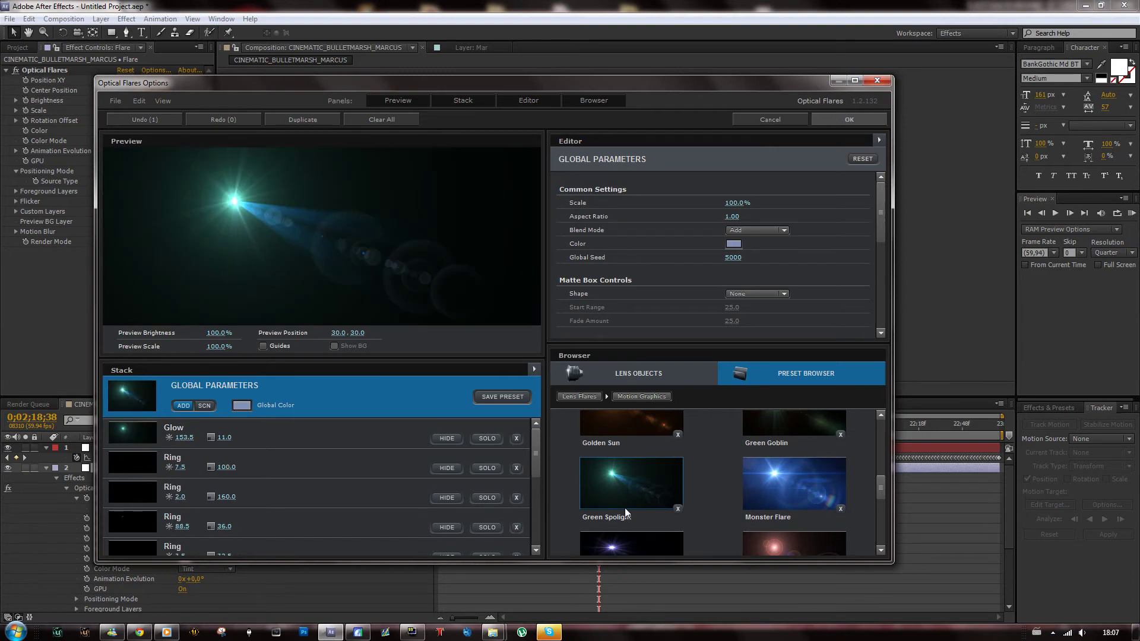
click(848, 119)
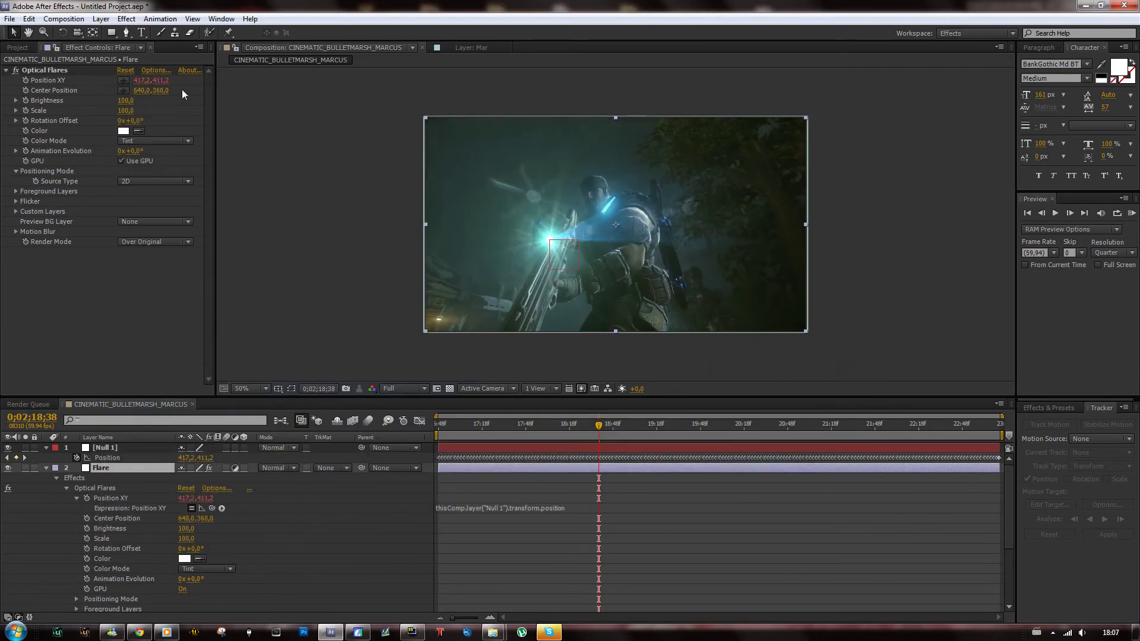
Step: Replace it with the blue Beam preset from the Light folder
click(159, 73)
click(788, 446)
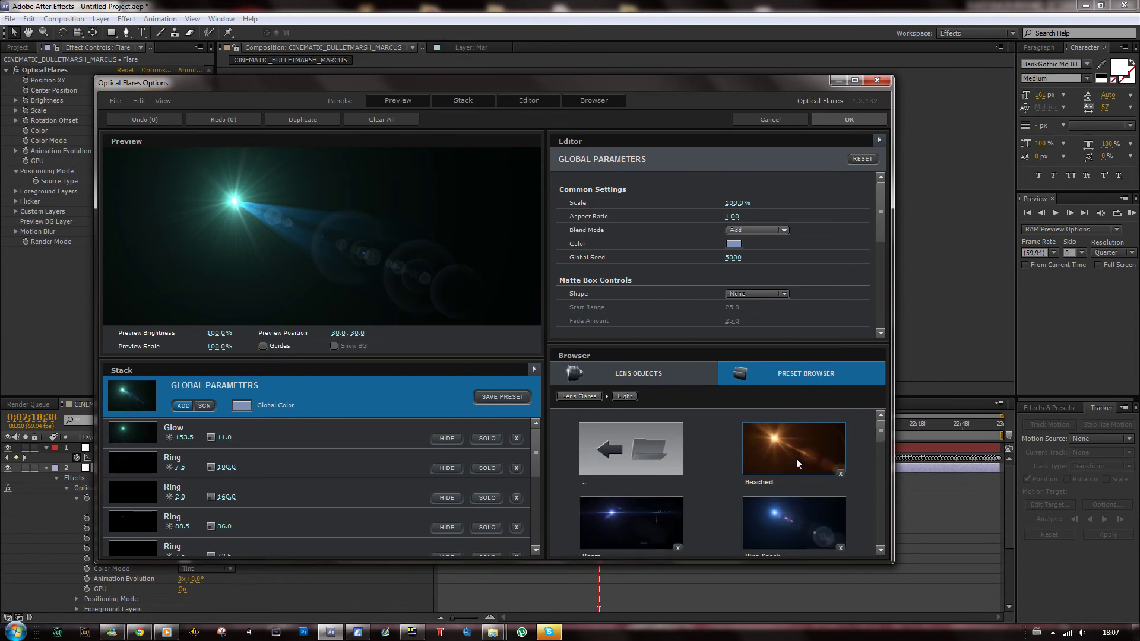
click(628, 537)
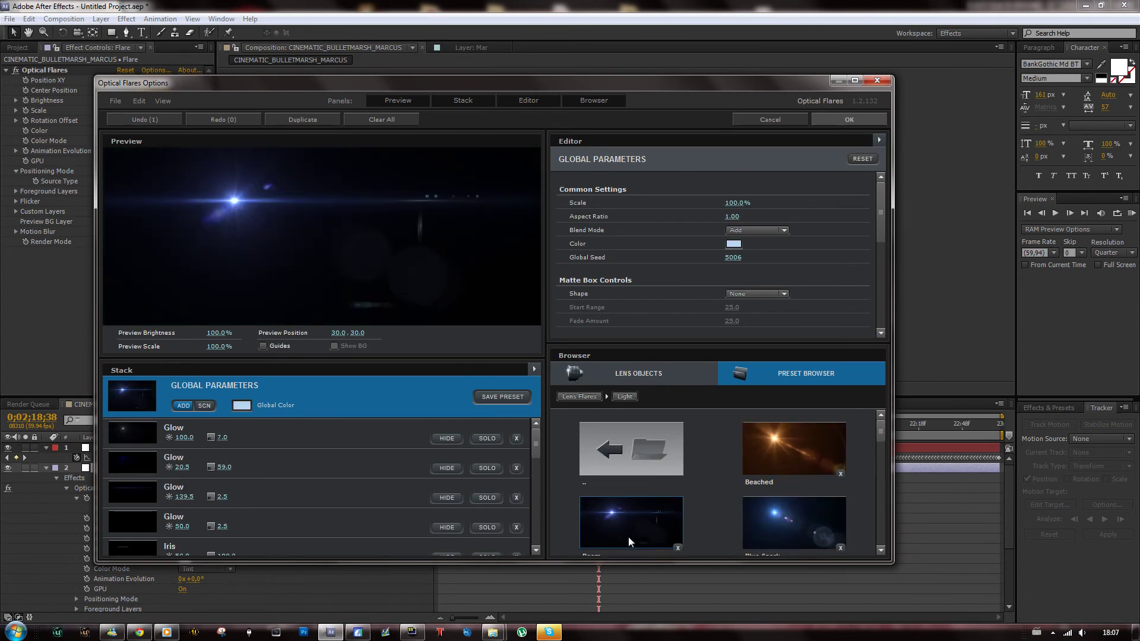
click(881, 551)
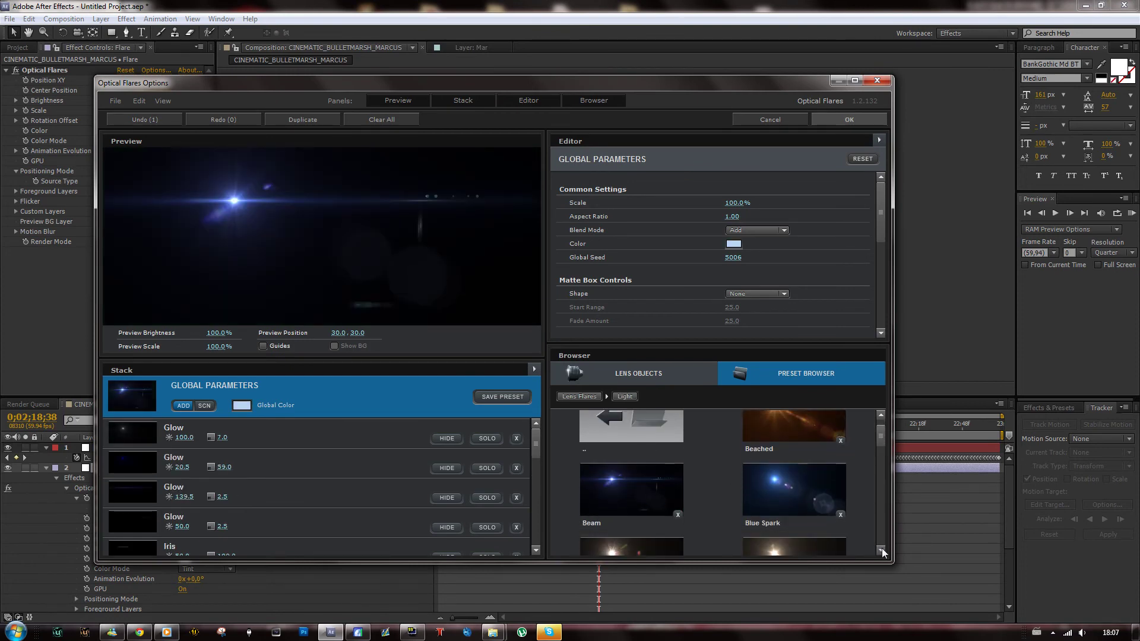
click(850, 120)
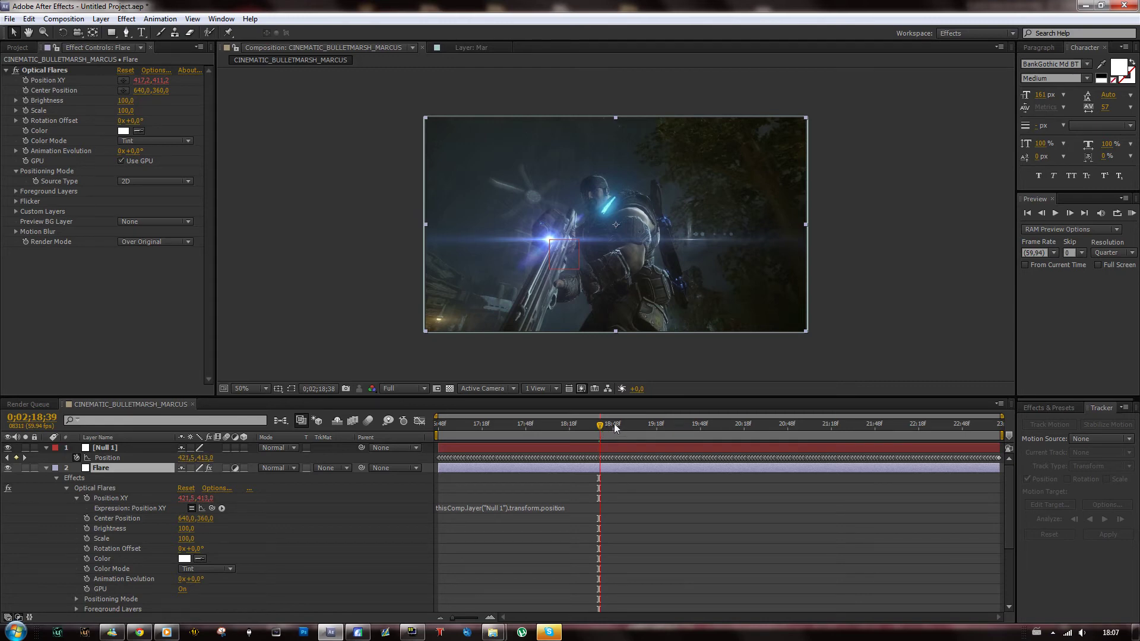
Step: RAM-preview the flare from 0;02;19;23 at Half resolution and 29,97 fps
click(664, 424)
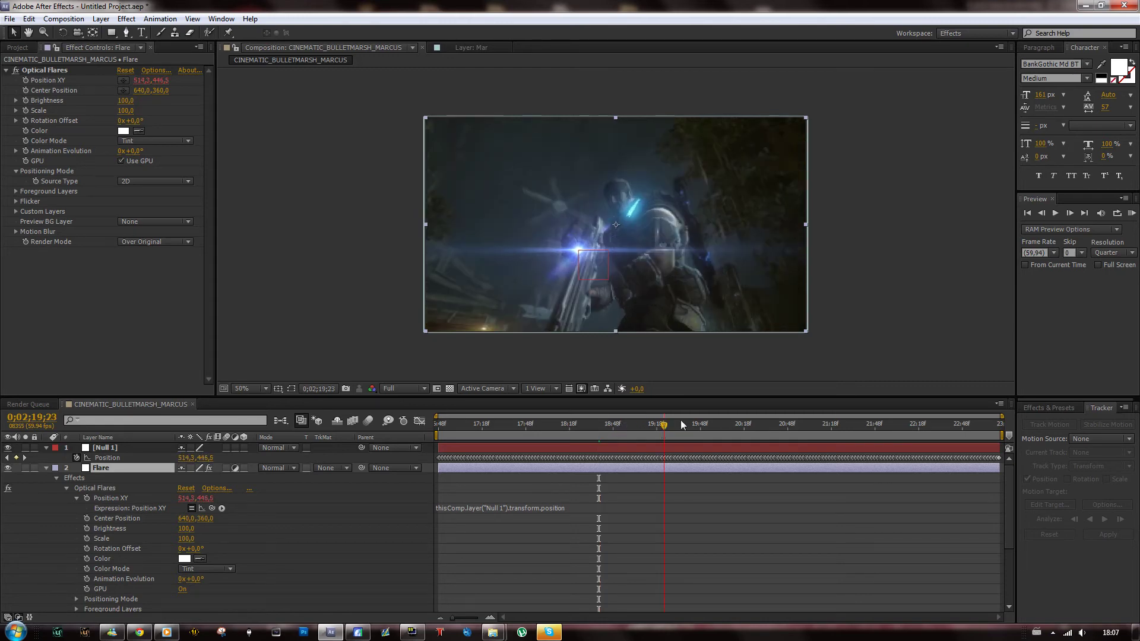
click(1121, 254)
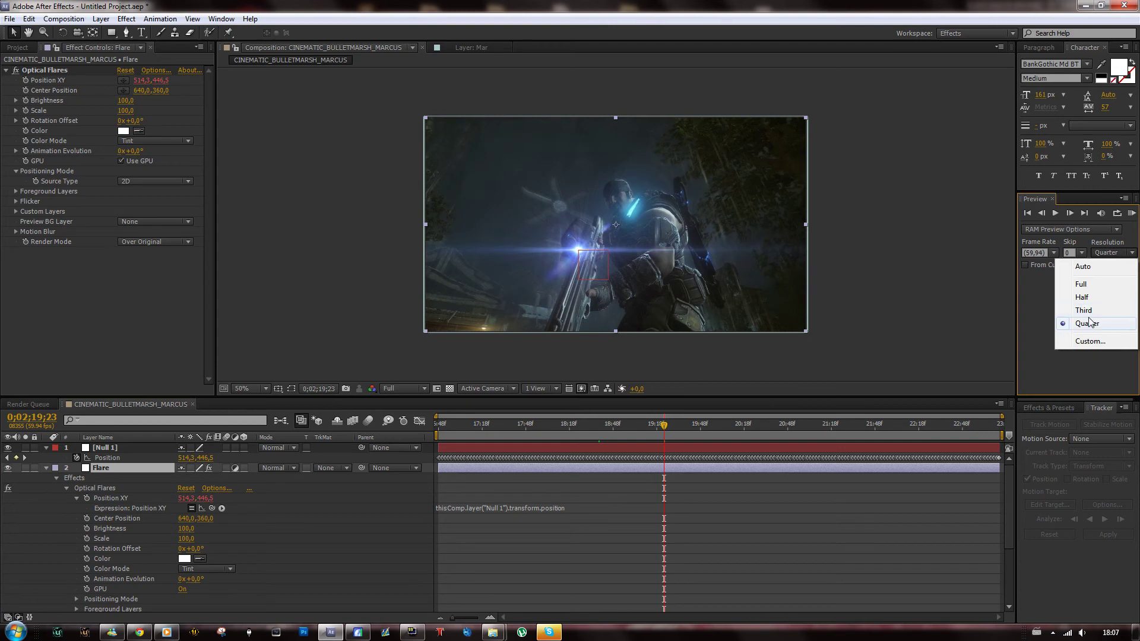
click(1091, 299)
click(1054, 253)
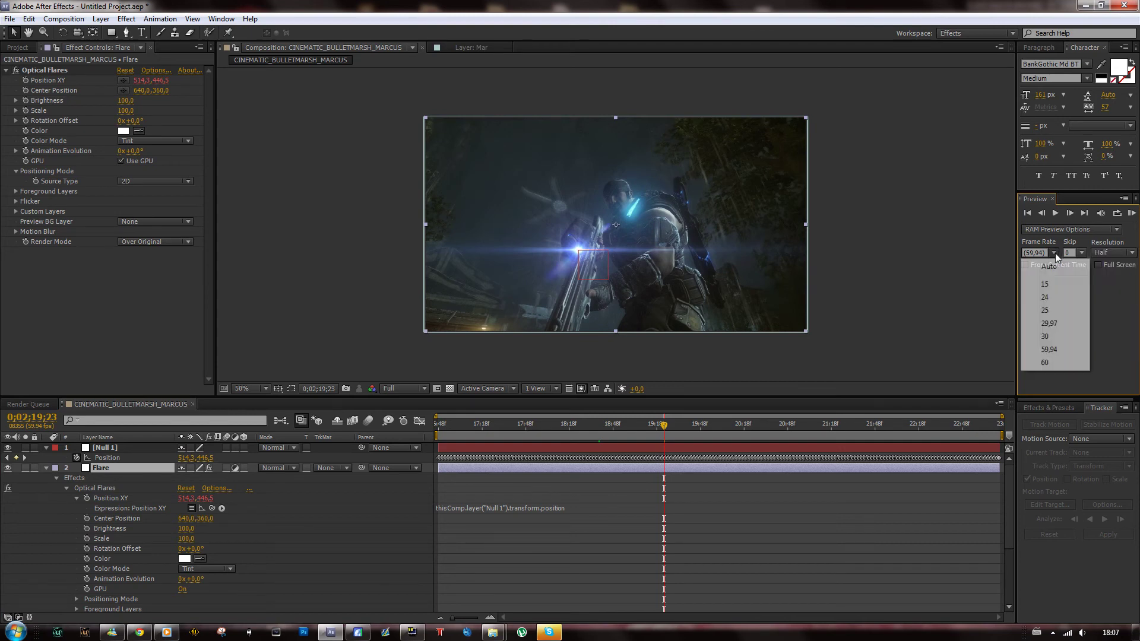
click(1055, 323)
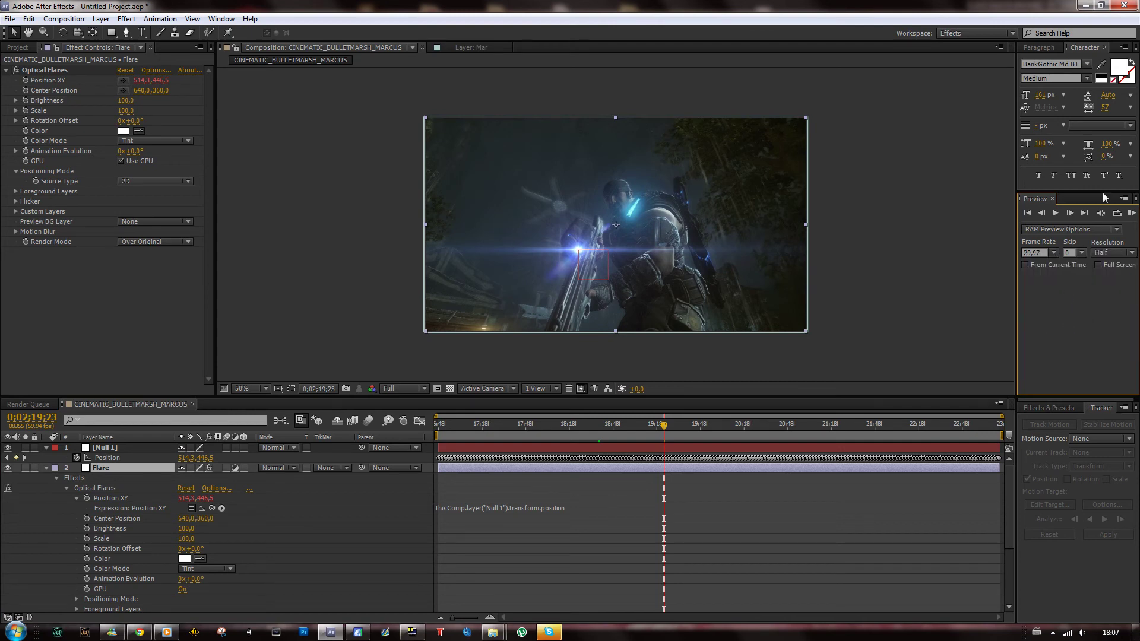
click(1132, 214)
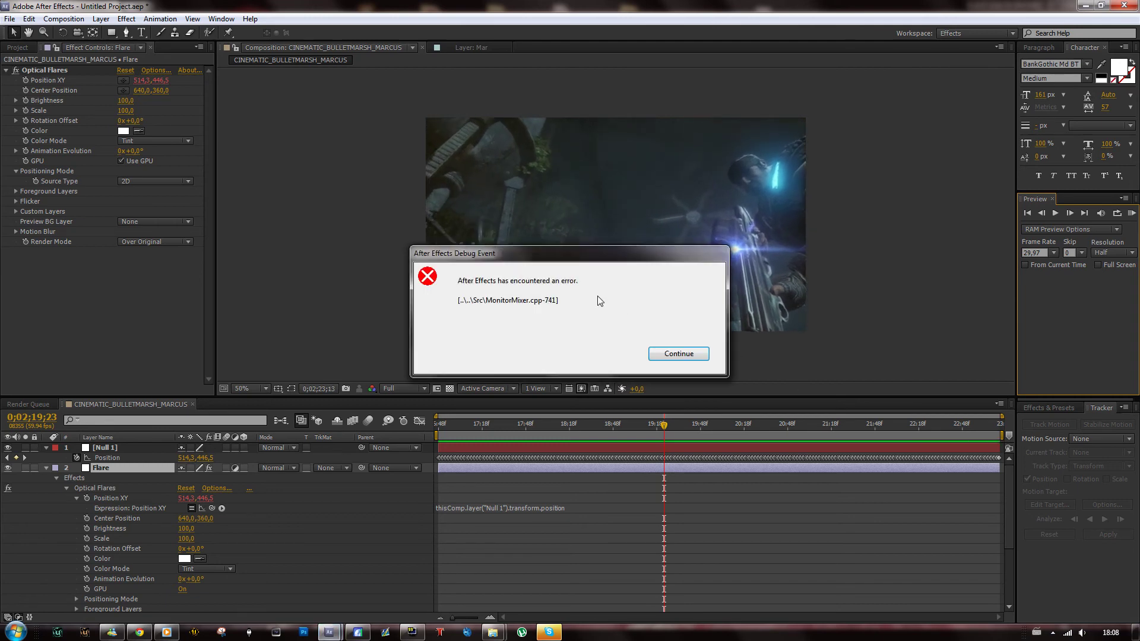
Step: Dismiss the debug and input contract violation errors, moving the dialogs aside
click(679, 354)
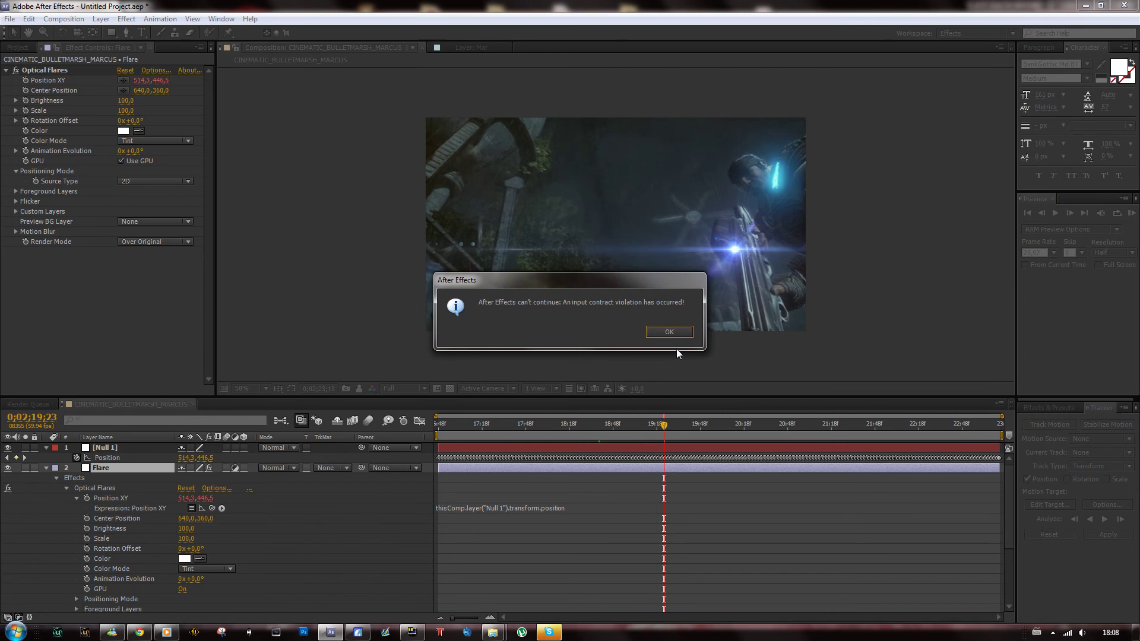
drag(671, 286, 853, 418)
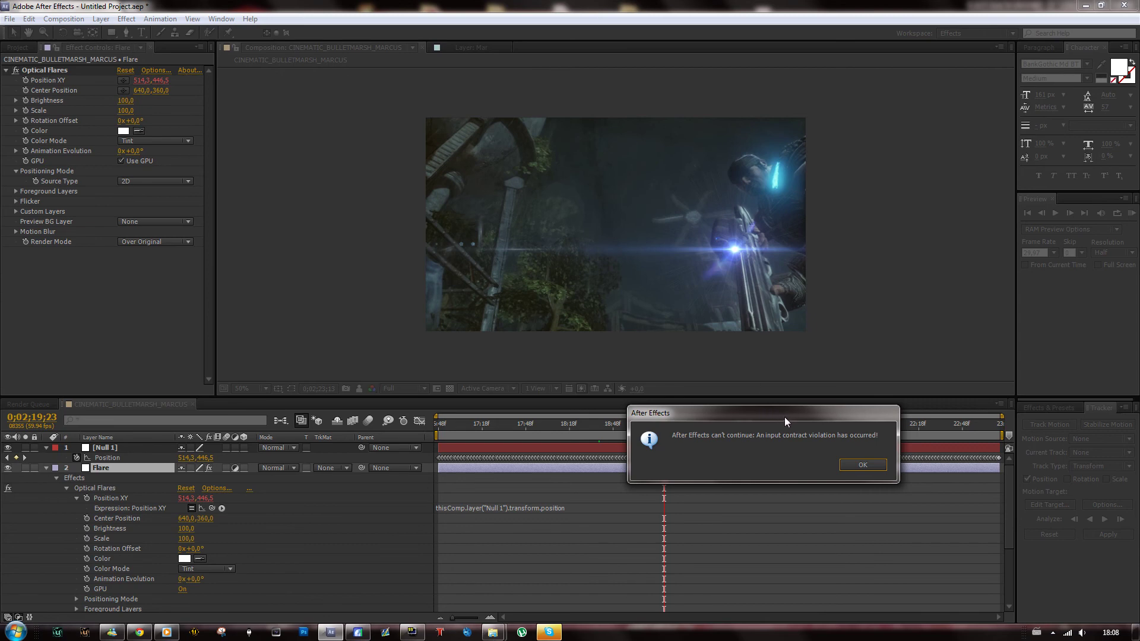
drag(785, 417, 527, 290)
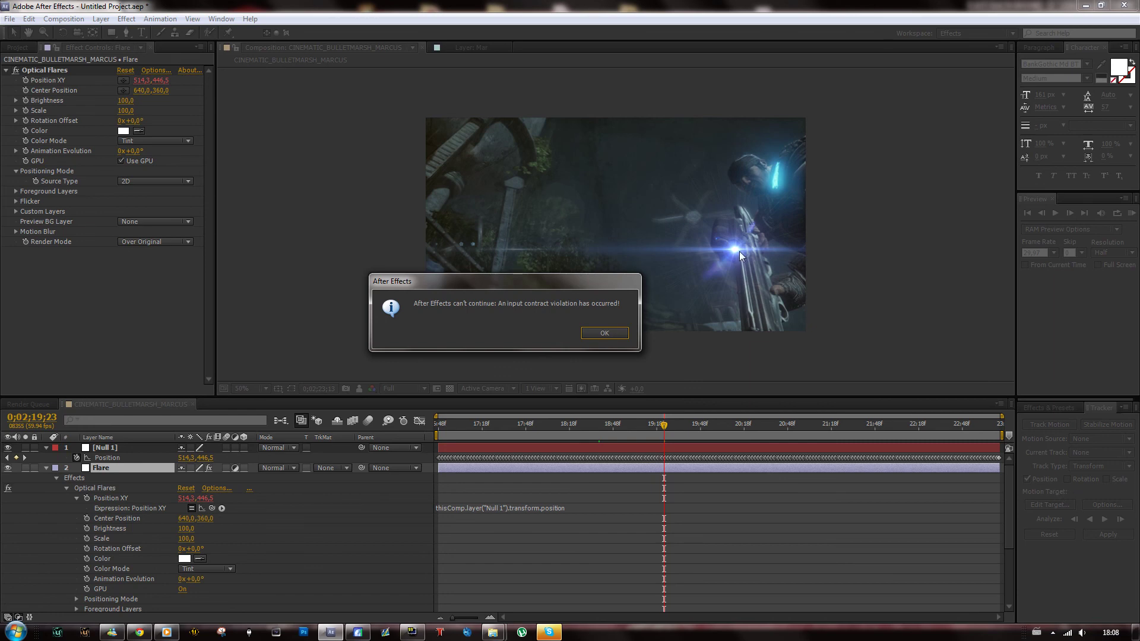
drag(589, 279, 455, 169)
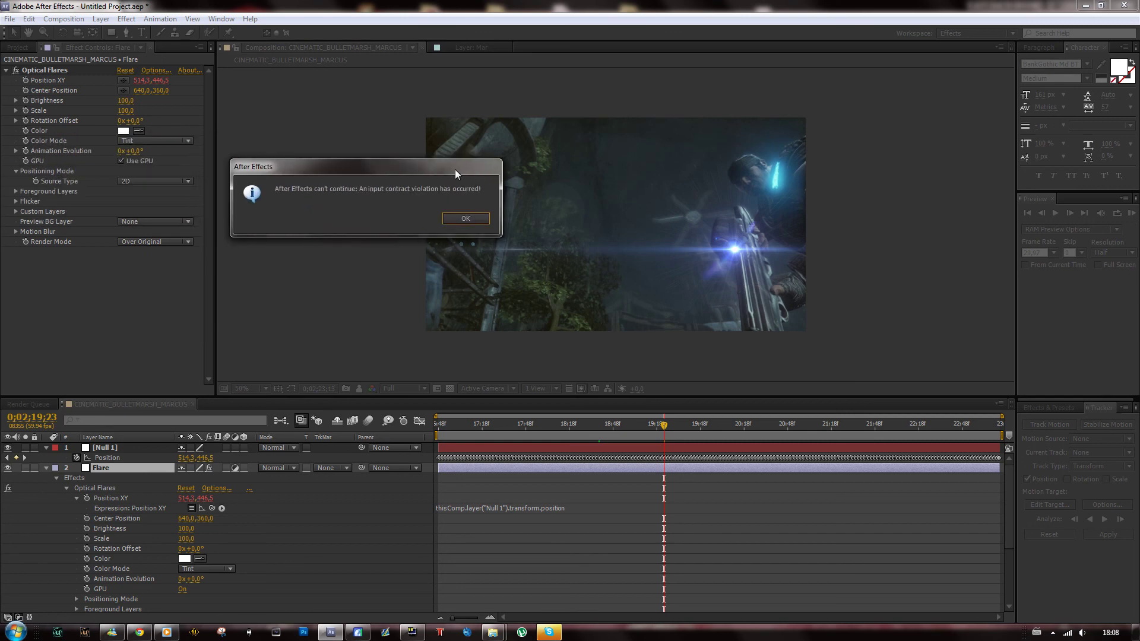
click(474, 218)
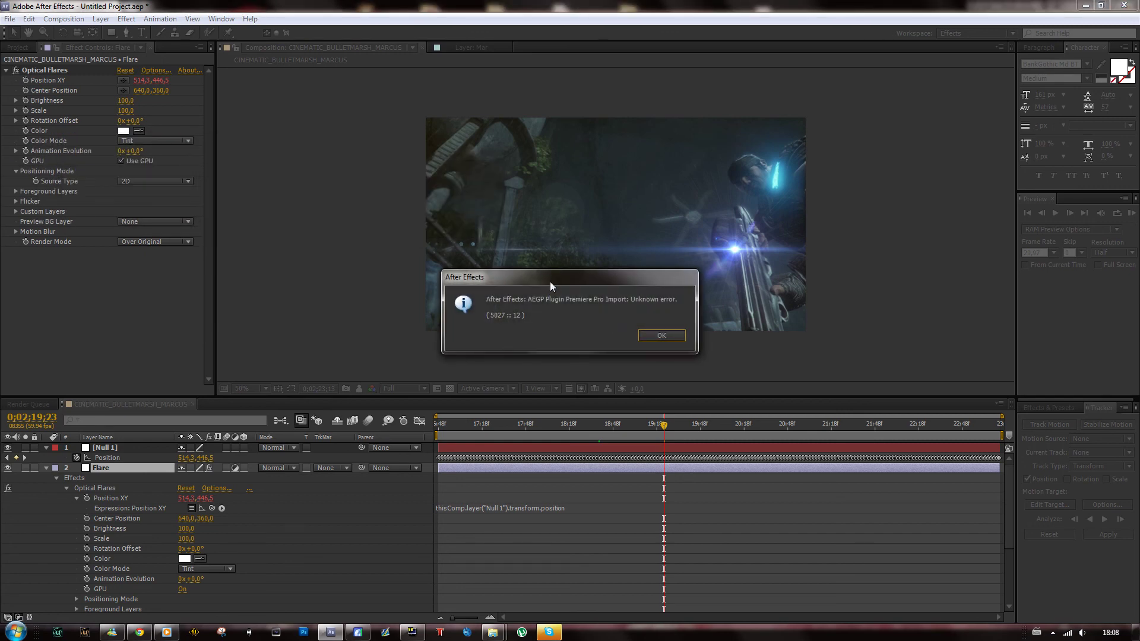
drag(551, 286, 254, 210)
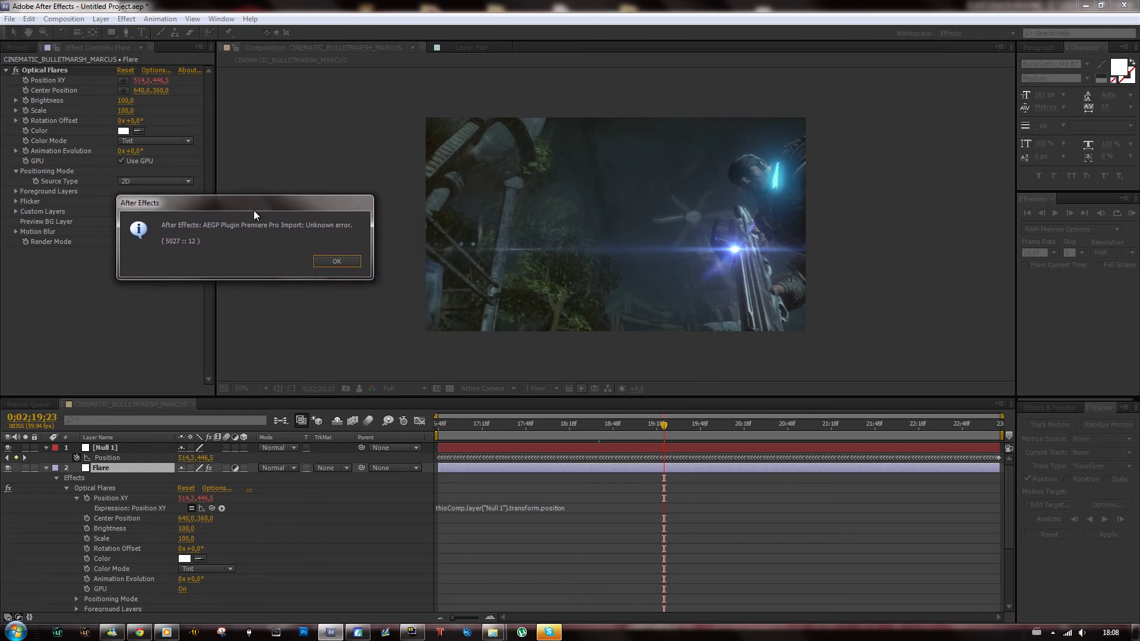
drag(255, 210, 405, 172)
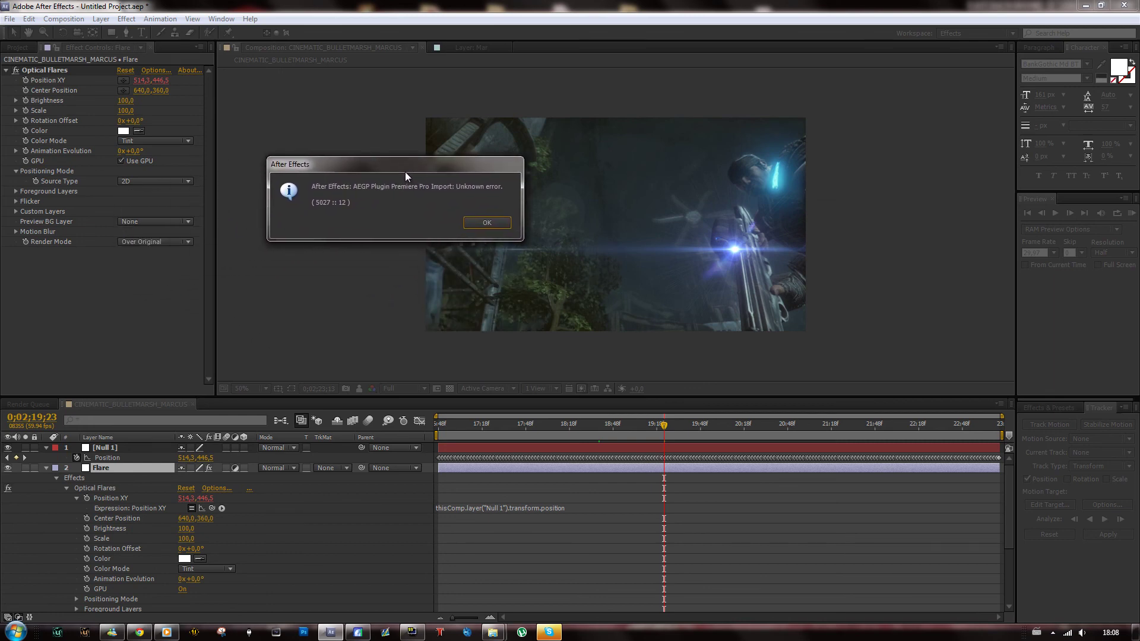